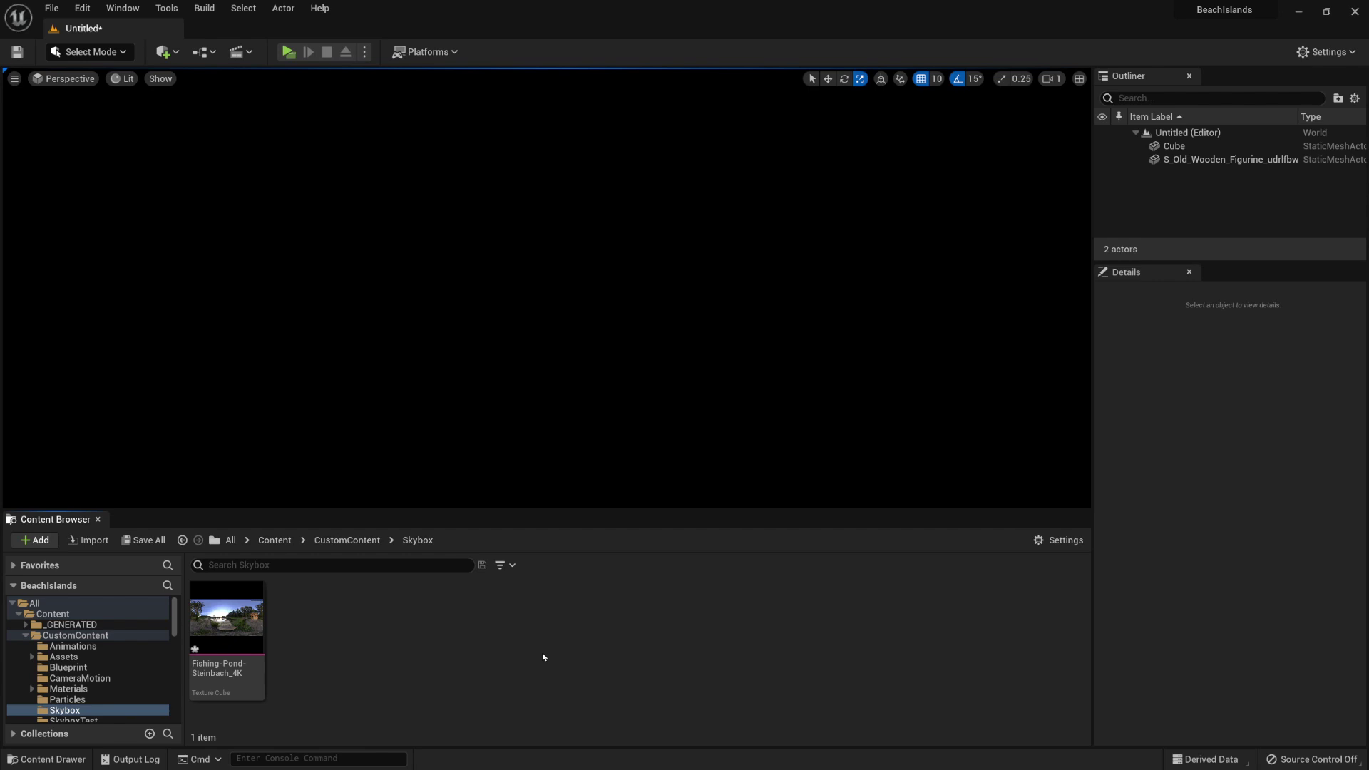
Open the Fishing-Pond-Steinbach_4K cubemap and enlarge its texture editor over the level viewport.
{"action": "mouse_move", "coordinate": [249, 608]}
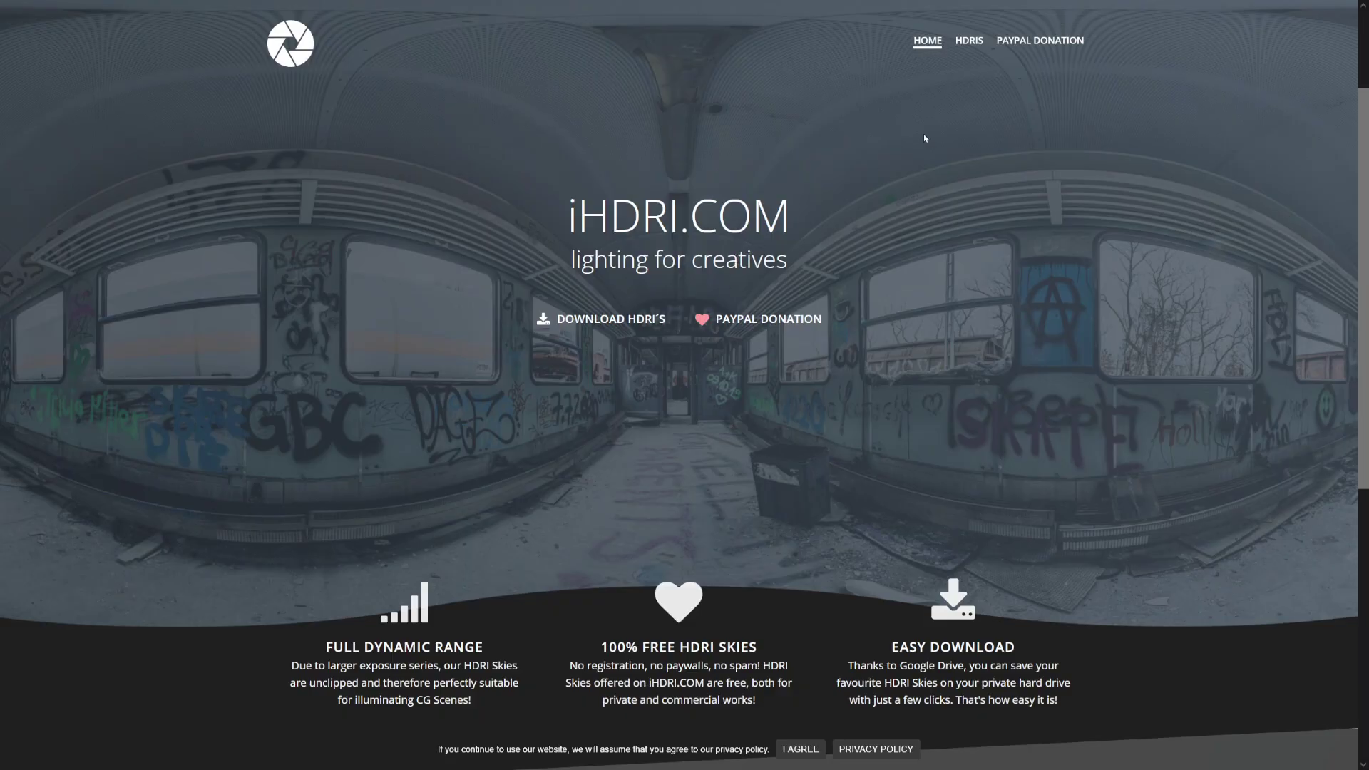
{"action": "left_click", "coordinate": [968, 41]}
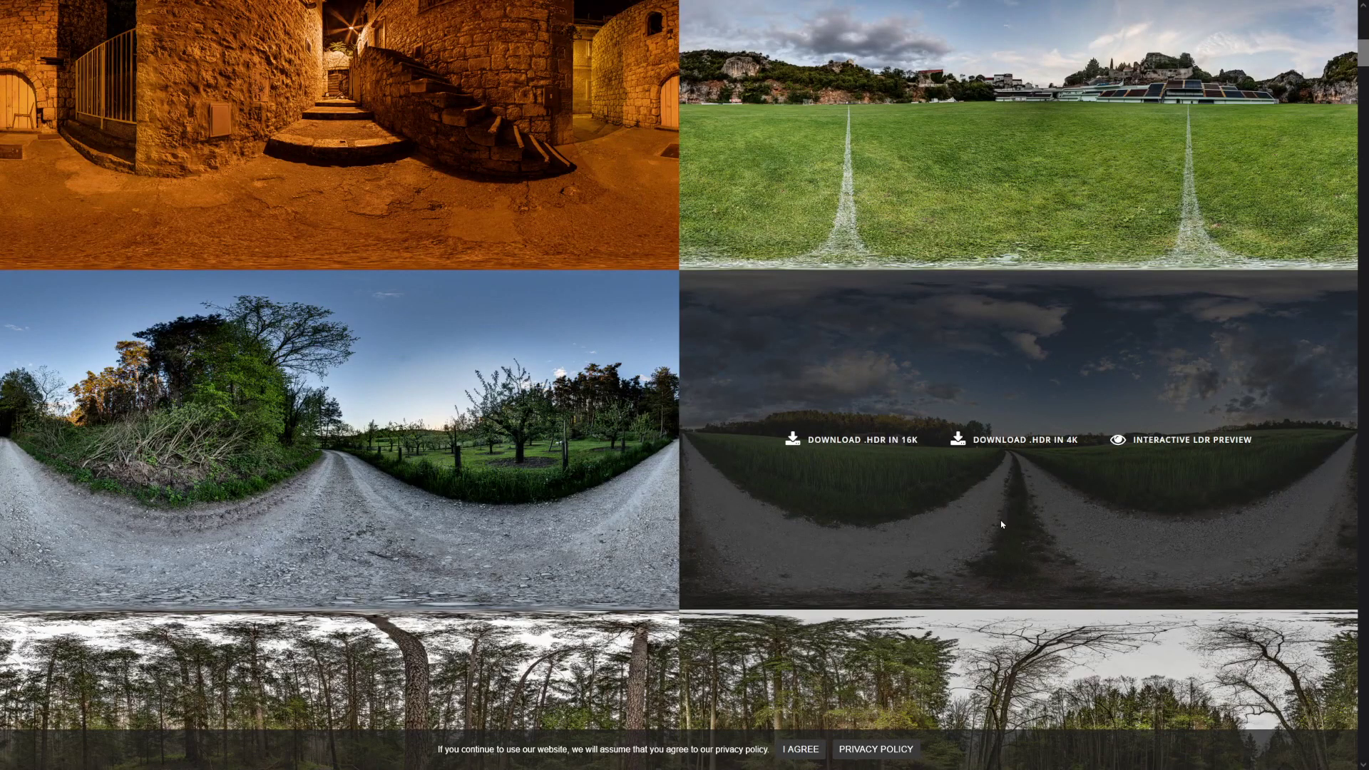
{"action": "scroll", "coordinate": [1002, 524], "scroll_direction": "down", "scroll_amount": 12}
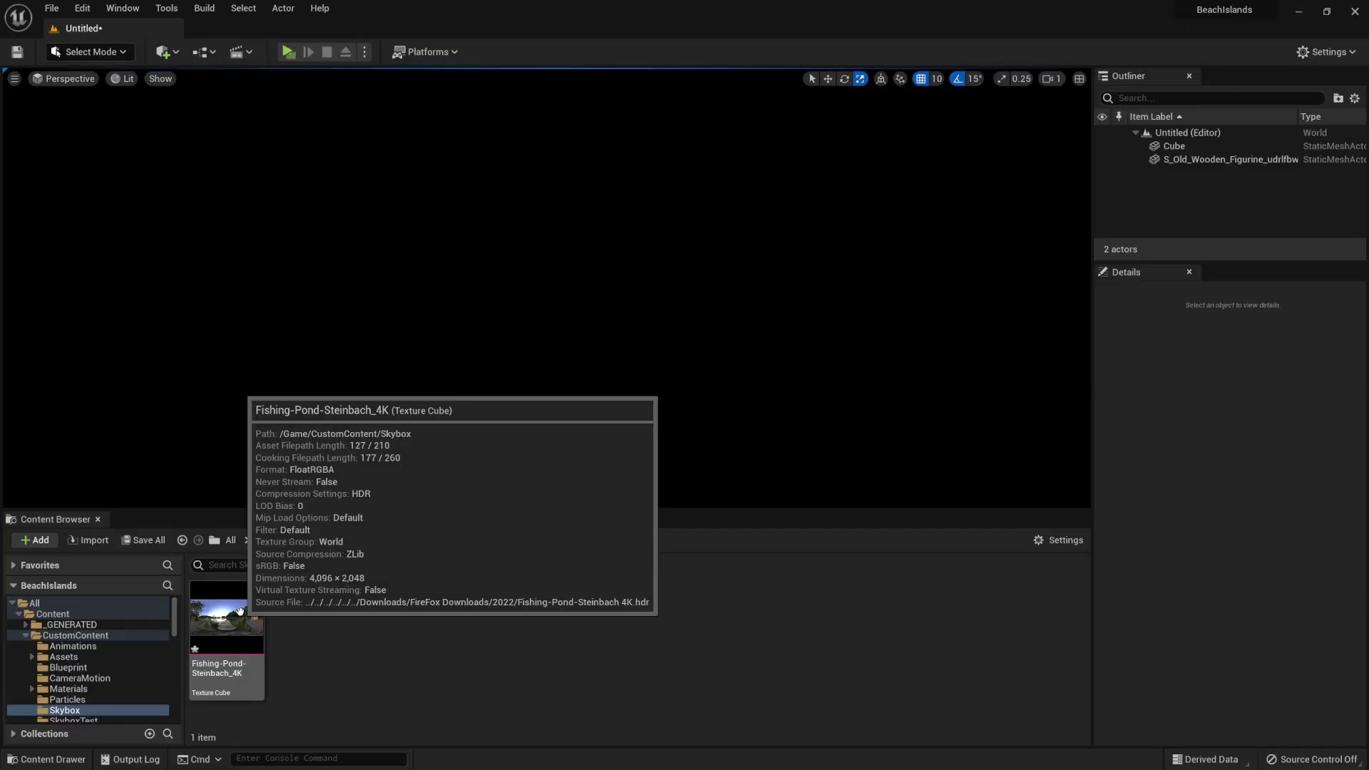
{"action": "double_click", "coordinate": [240, 611]}
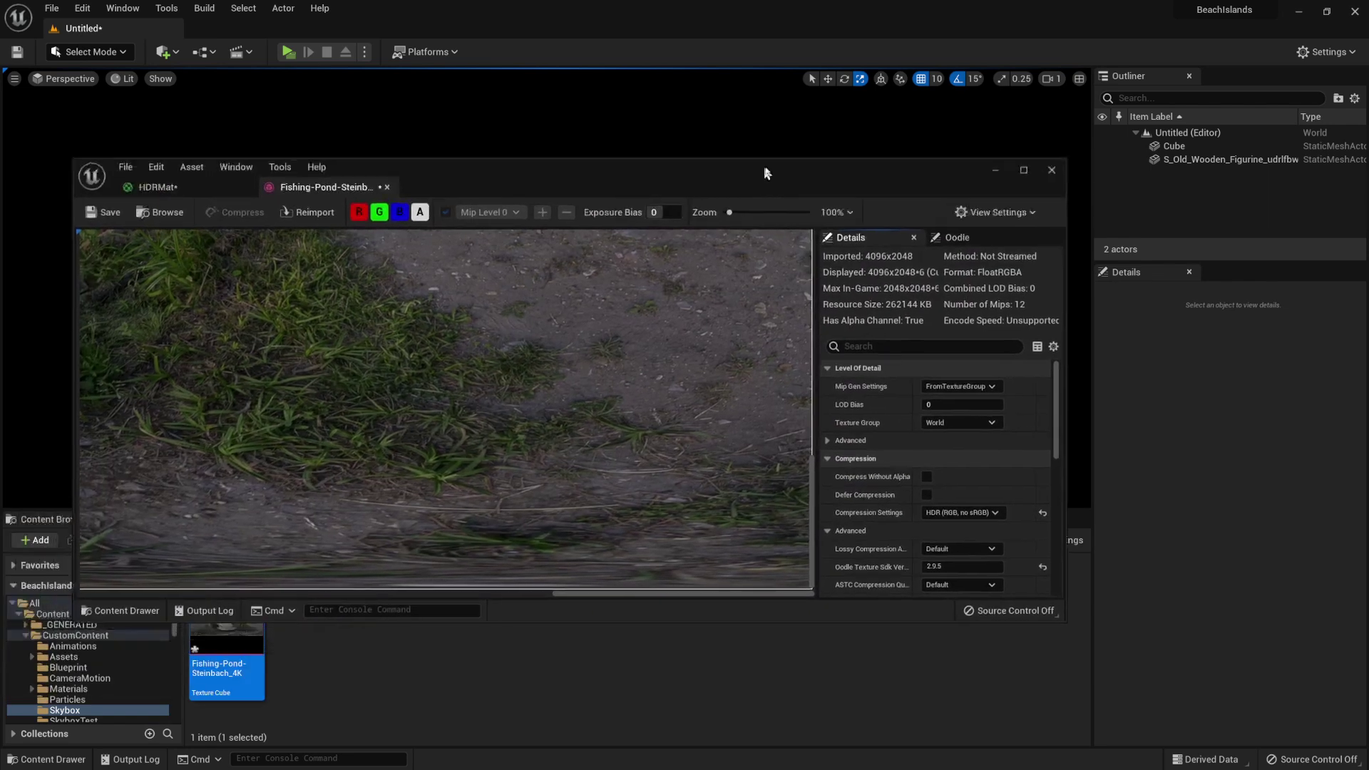
{"action": "left_click_drag", "start_coordinate": [767, 159], "coordinate": [836, 153]}
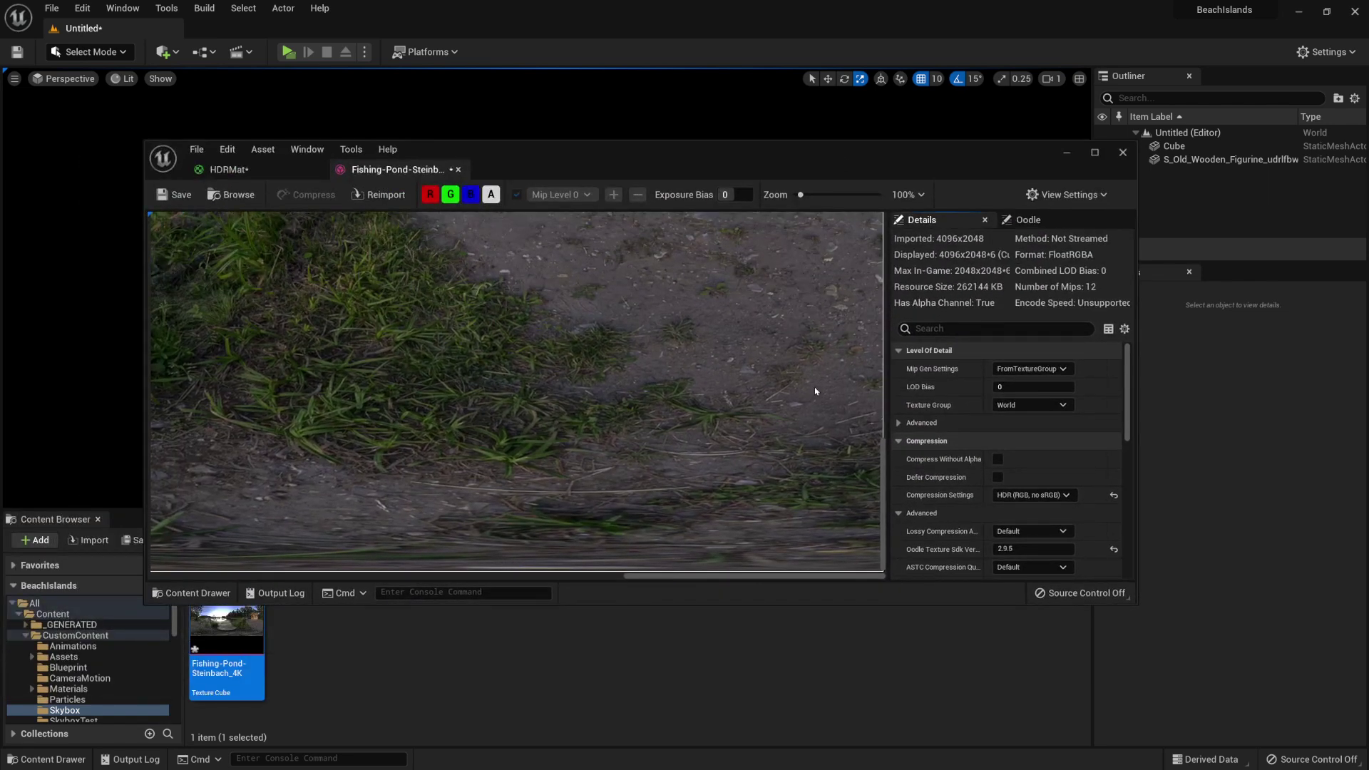
{"action": "left_click_drag", "start_coordinate": [1134, 601], "coordinate": [1279, 741]}
{"action": "left_click_drag", "start_coordinate": [871, 171], "coordinate": [838, 123]}
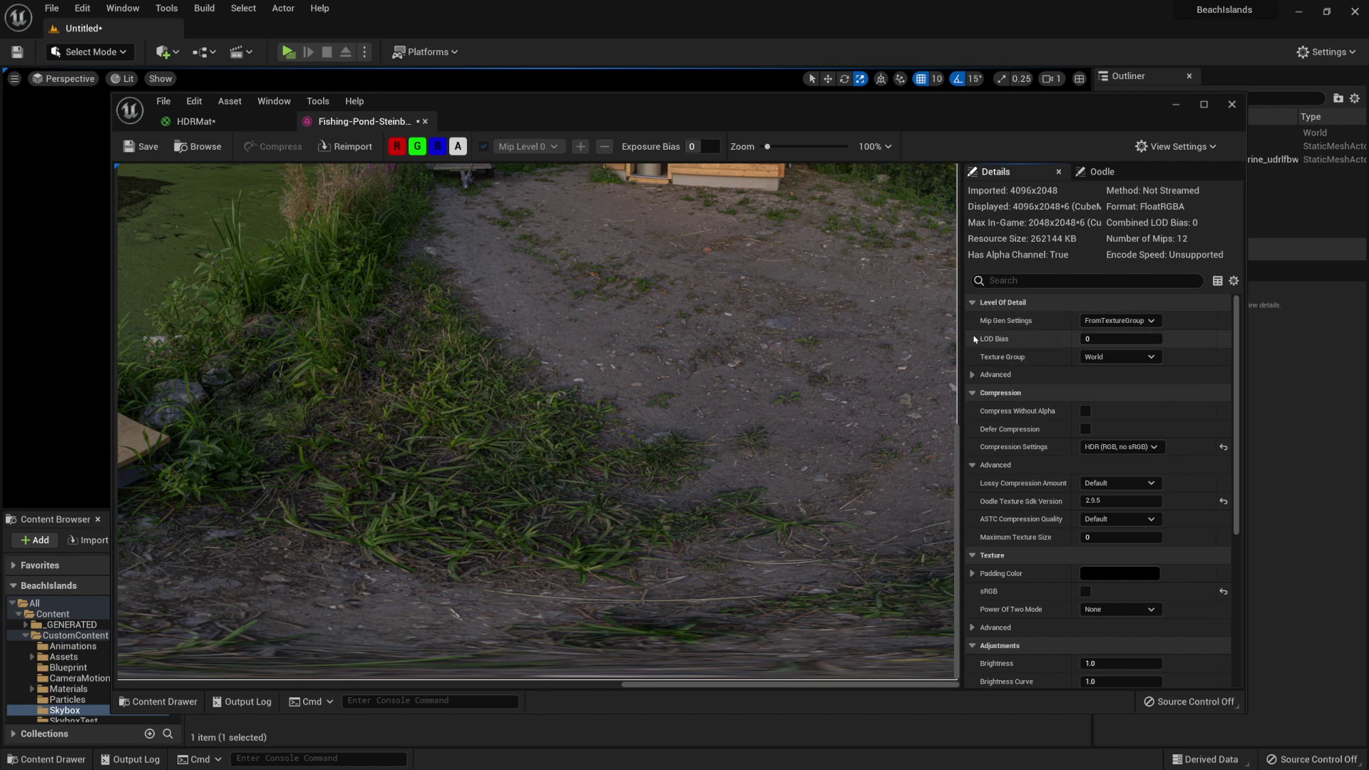
Set the cubemap's Mip Gen Settings to NoMipmaps and begin editing Maximum Texture Size.
{"action": "left_click", "coordinate": [1112, 320]}
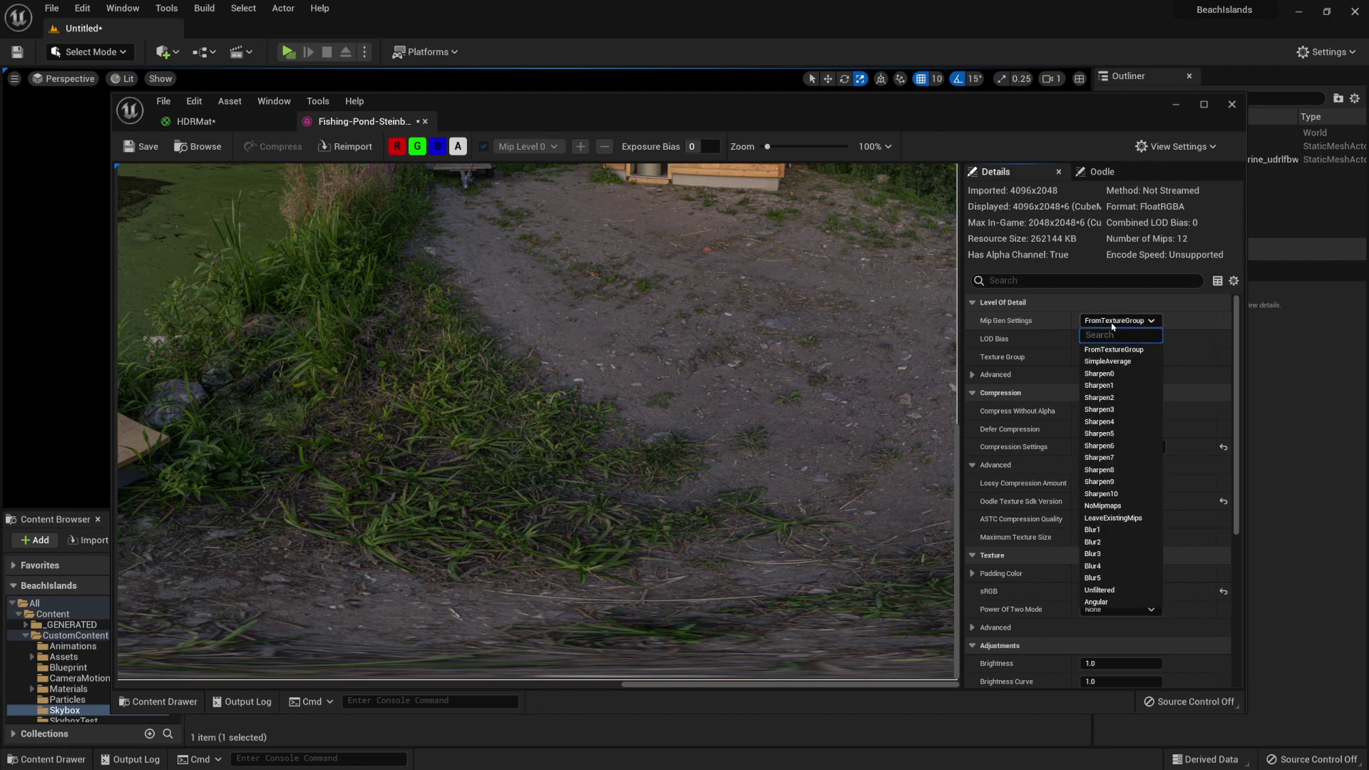
{"action": "left_click", "coordinate": [1105, 507]}
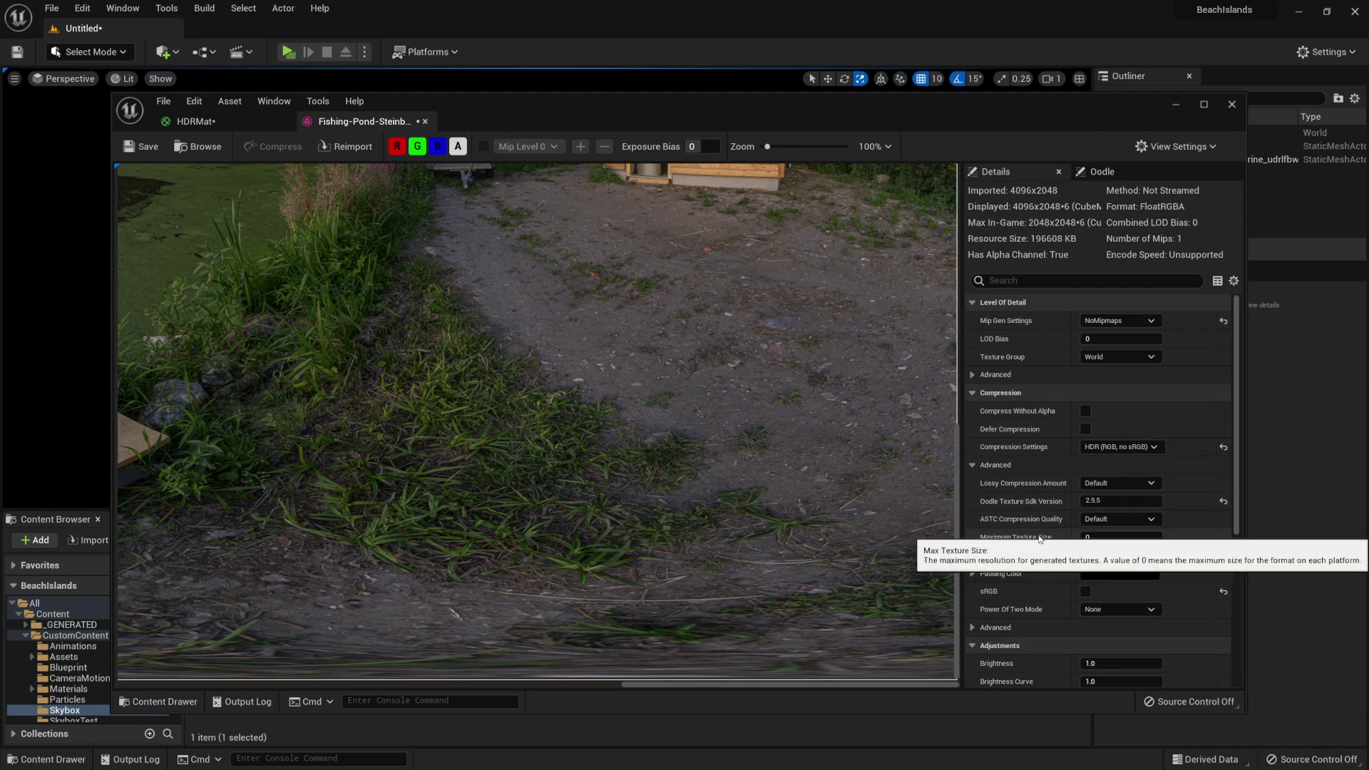
{"action": "left_click", "coordinate": [1097, 537]}
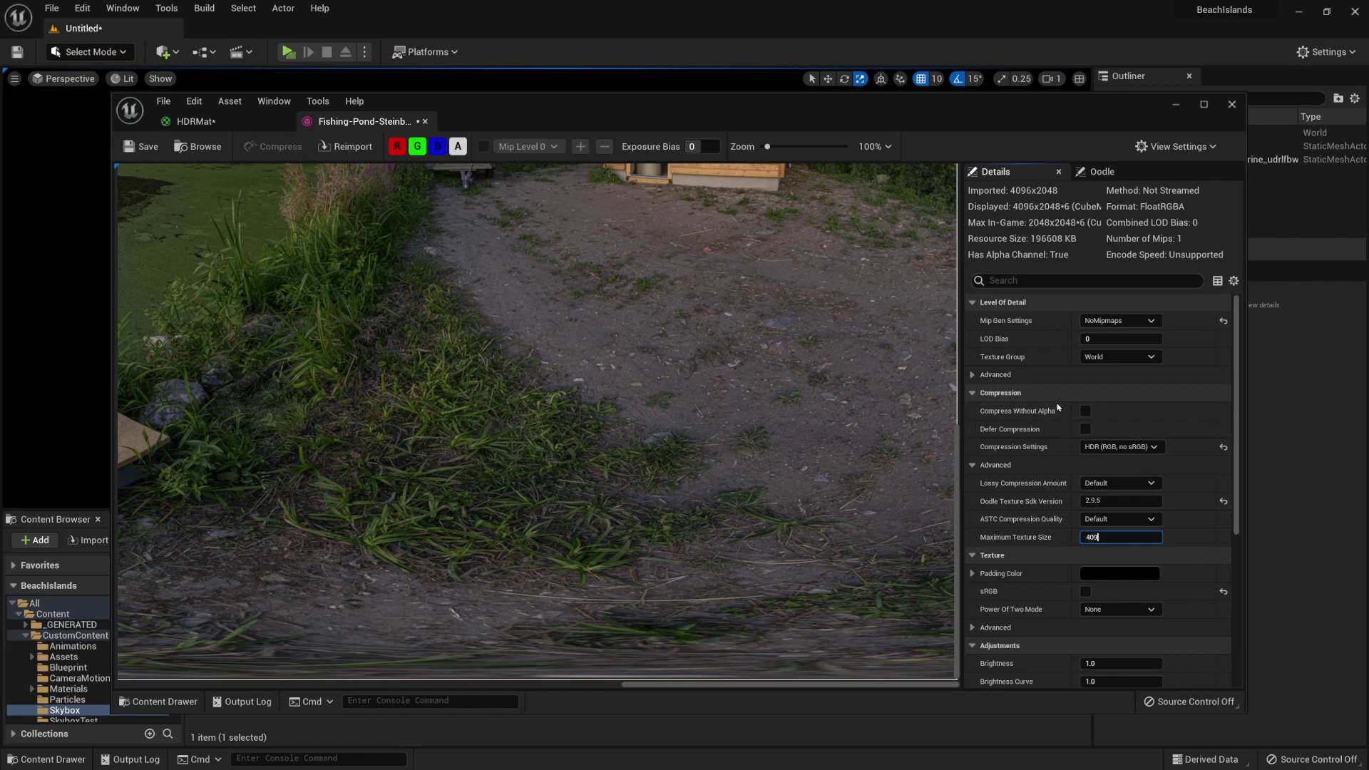
Set Maximum Texture Size to 4096, keep HDR (RGB, no sRGB) compression, and close the editor.
{"action": "type", "text": "6"}
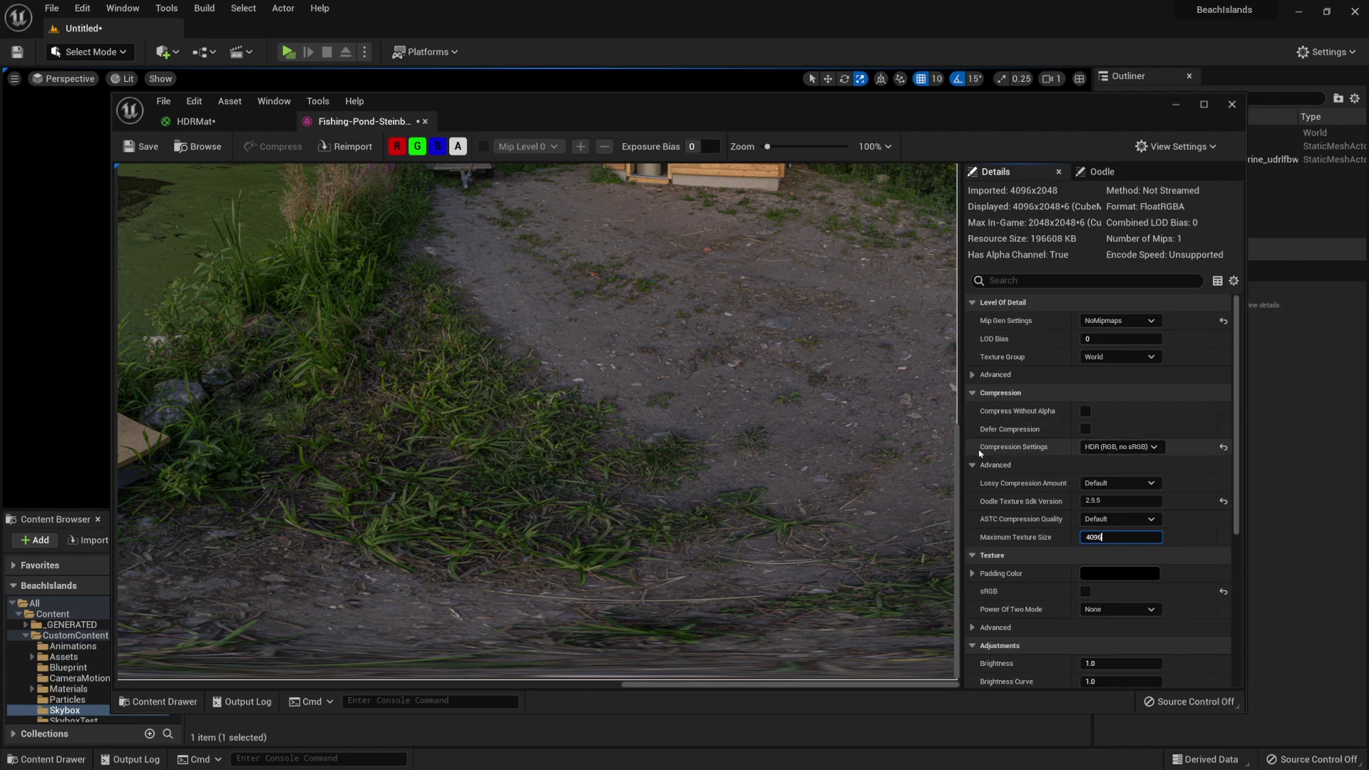
{"action": "left_click", "coordinate": [1106, 447]}
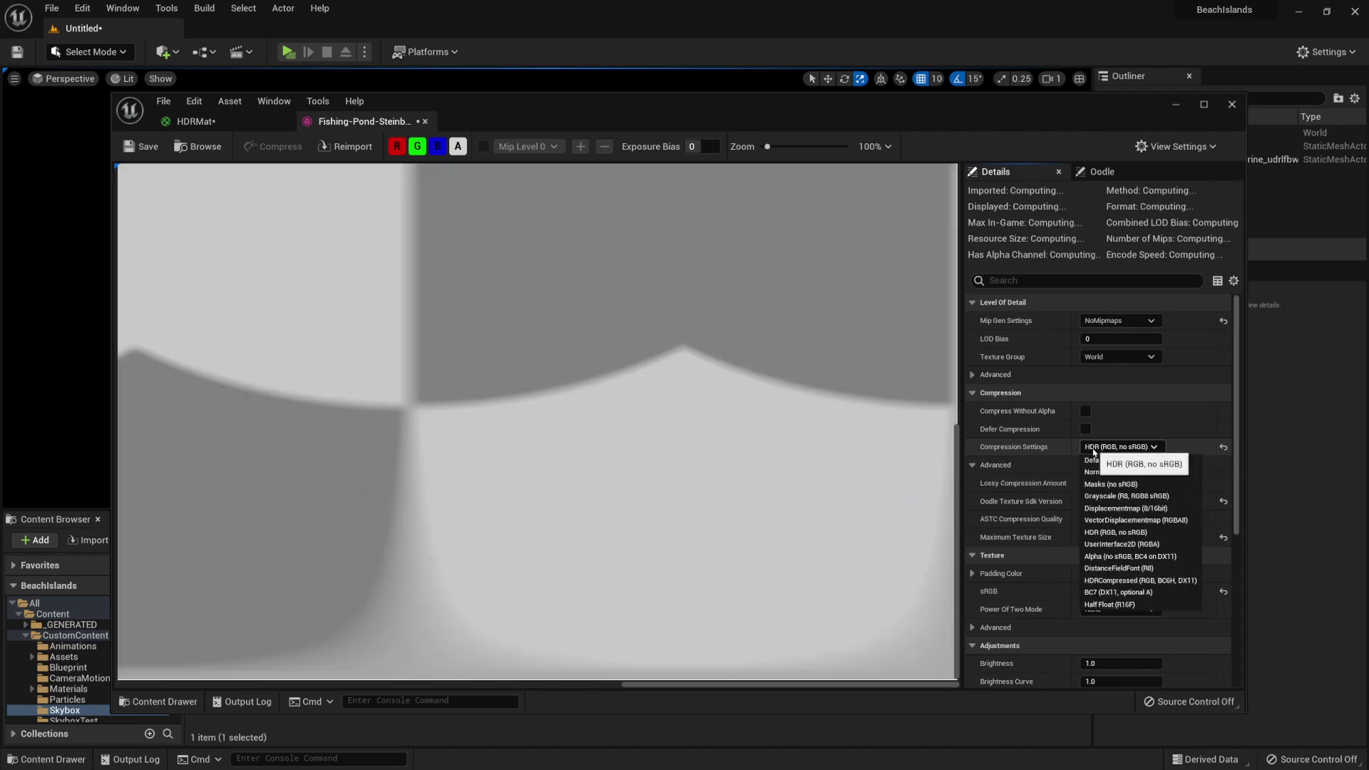
{"action": "left_click", "coordinate": [1123, 532]}
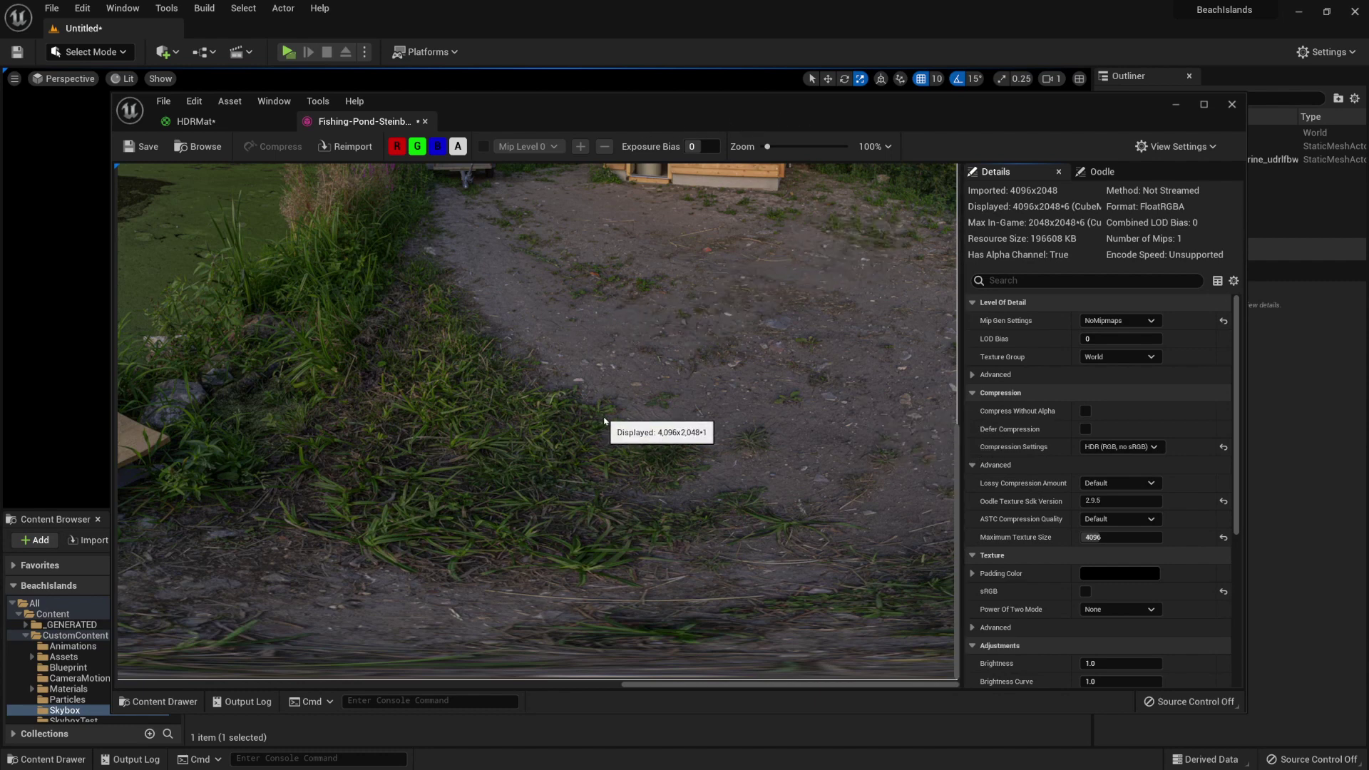
{"action": "left_click", "coordinate": [253, 625]}
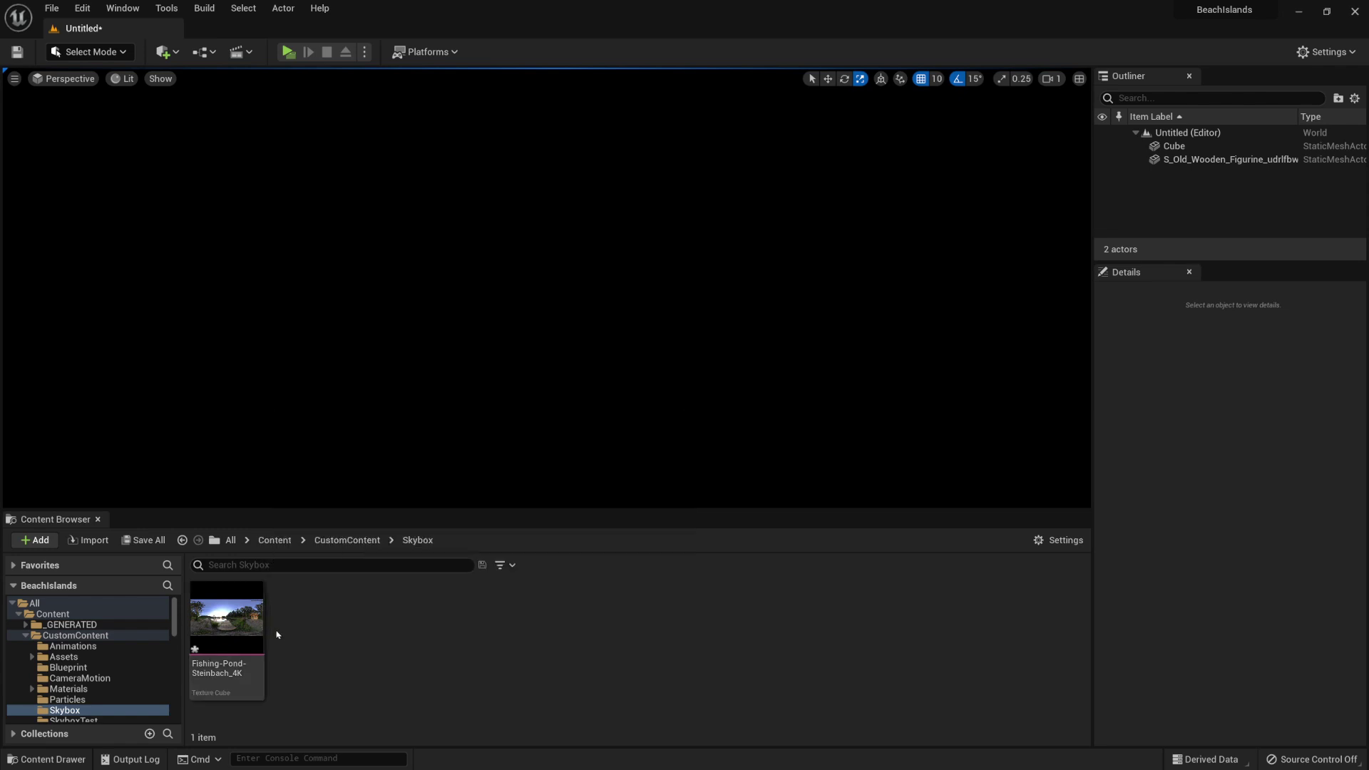
Create a new Material asset named SkyboxMat in the Skybox folder.
{"action": "right_click", "coordinate": [341, 640]}
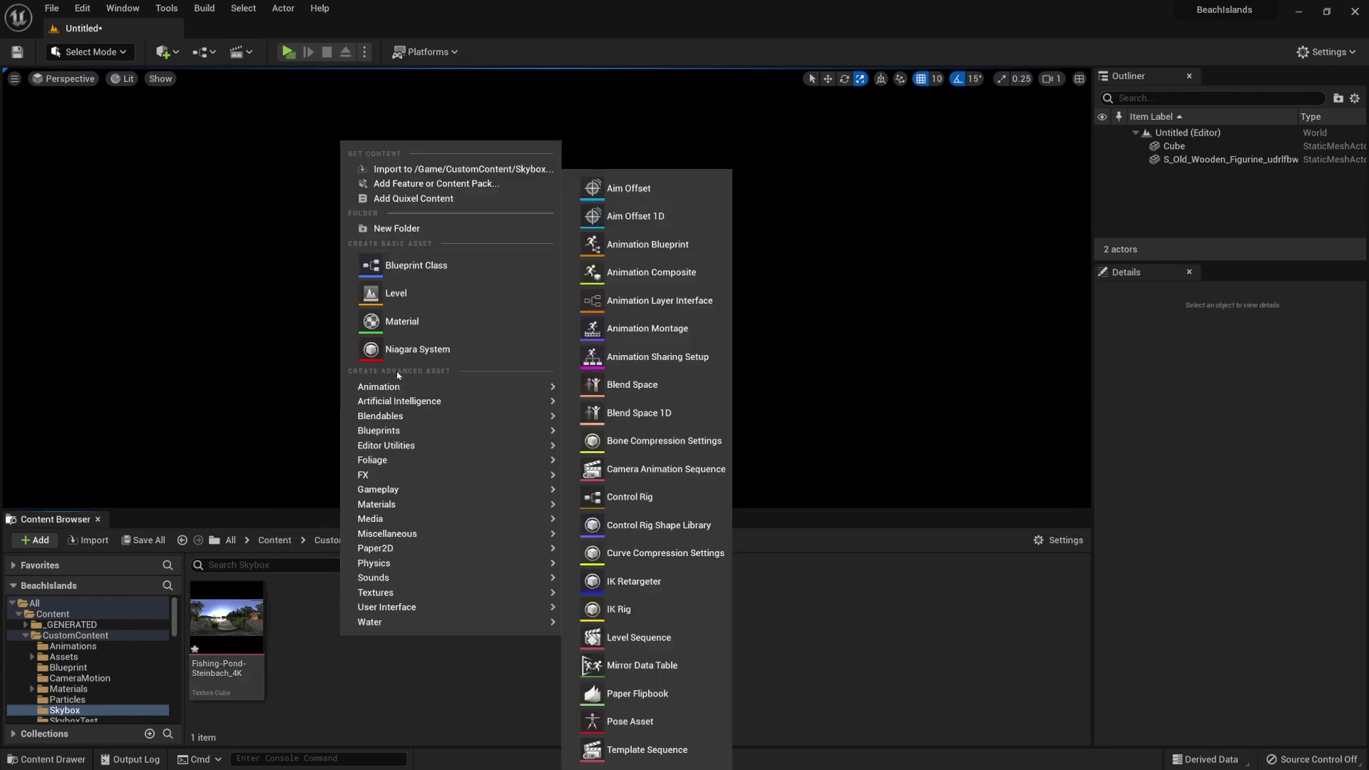
{"action": "left_click", "coordinate": [402, 322]}
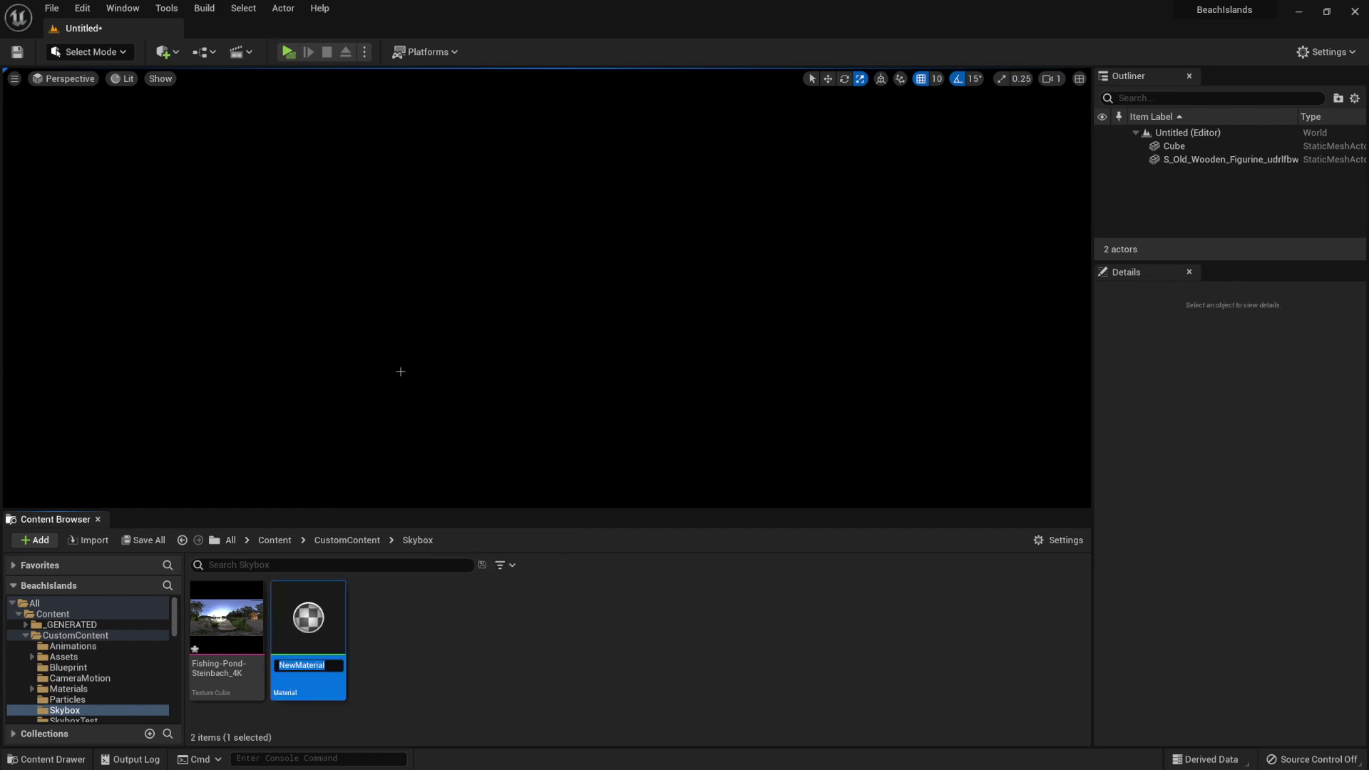
{"action": "type", "text": "Skybox"}
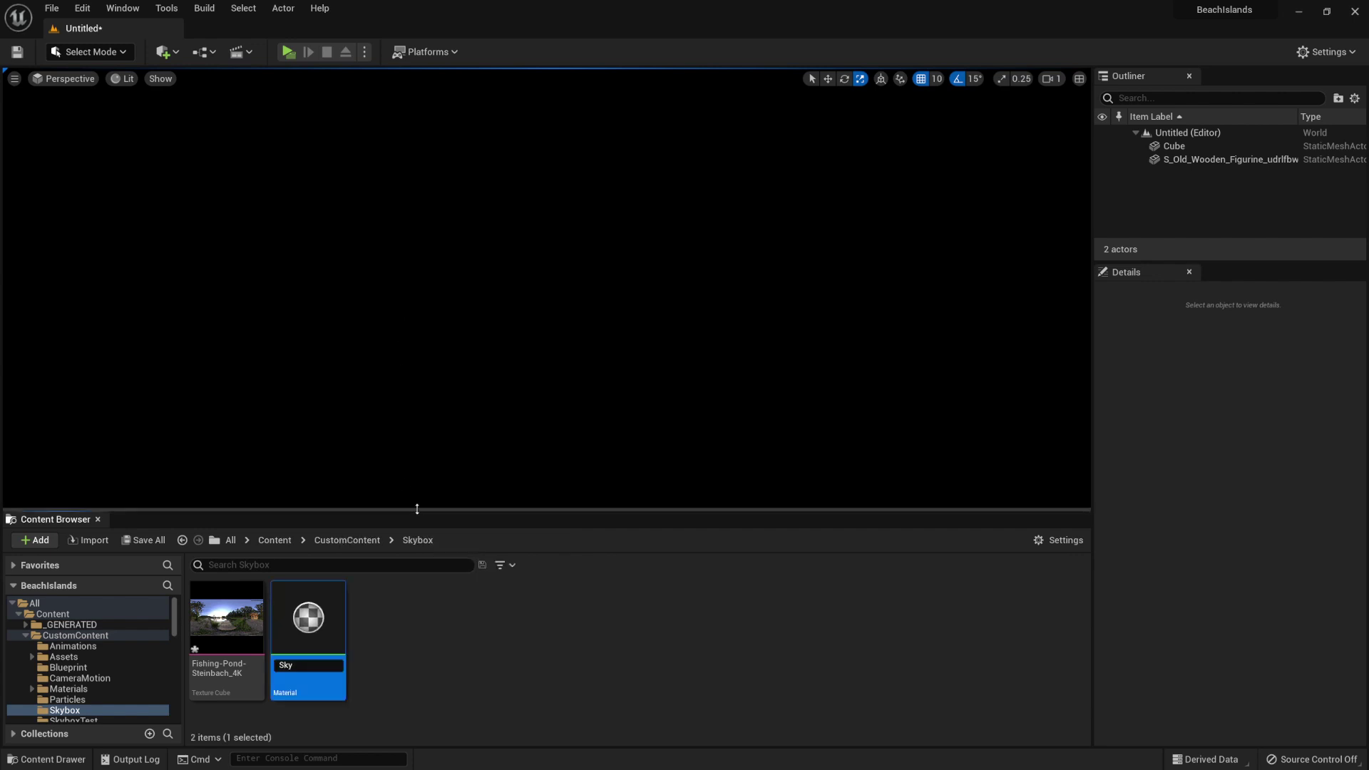
{"action": "type", "text": "Mat"}
{"action": "key", "text": "Return"}
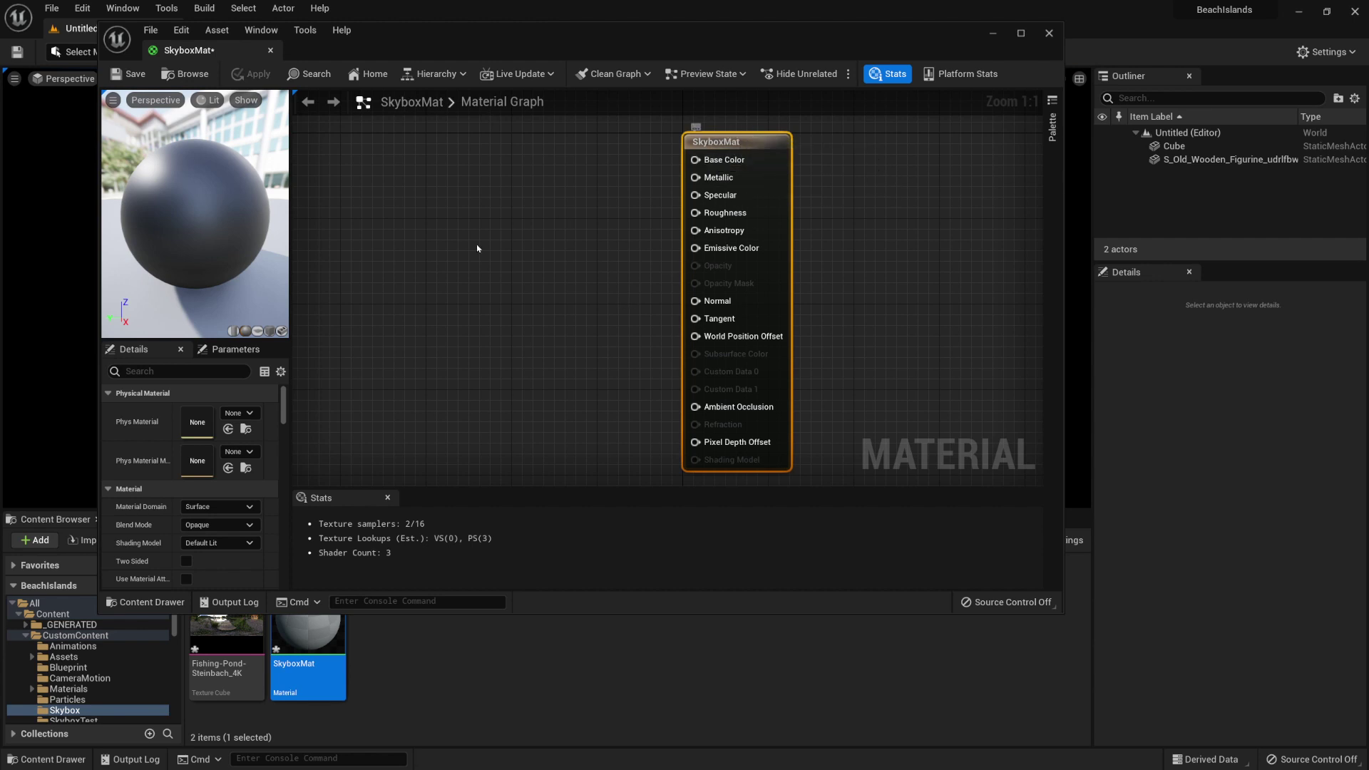
Enable Two Sided and set the Shading Model to Unlit.
{"action": "scroll", "coordinate": [229, 493], "scroll_direction": "down", "scroll_amount": 1}
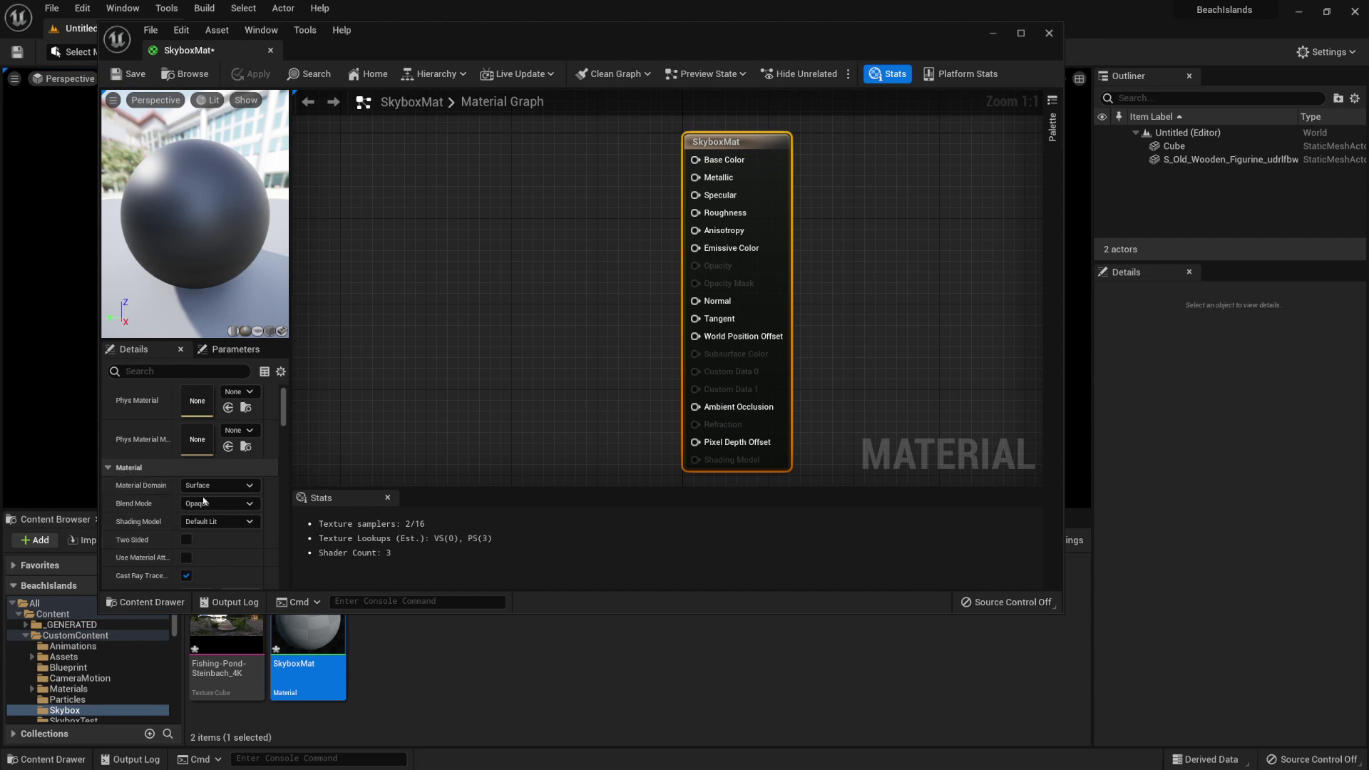
{"action": "left_click", "coordinate": [187, 540]}
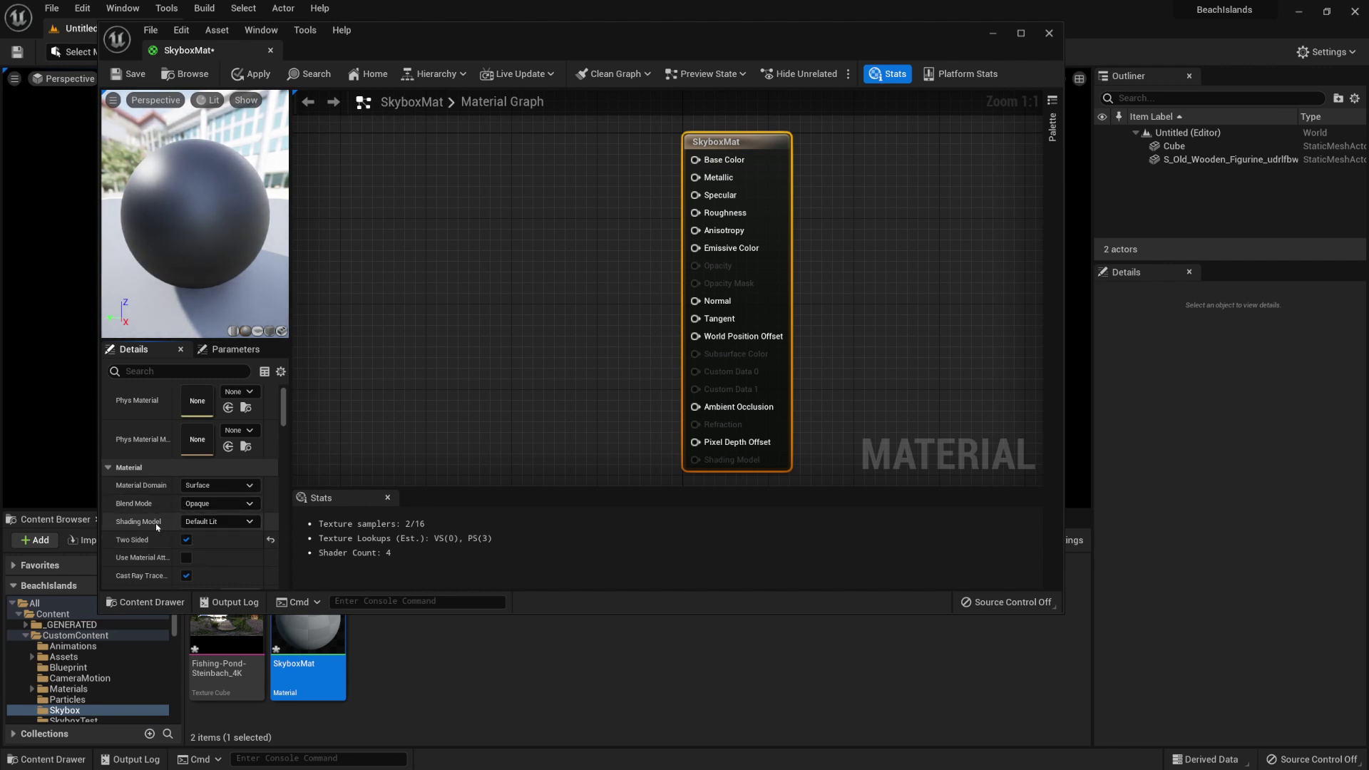
{"action": "left_click", "coordinate": [204, 522]}
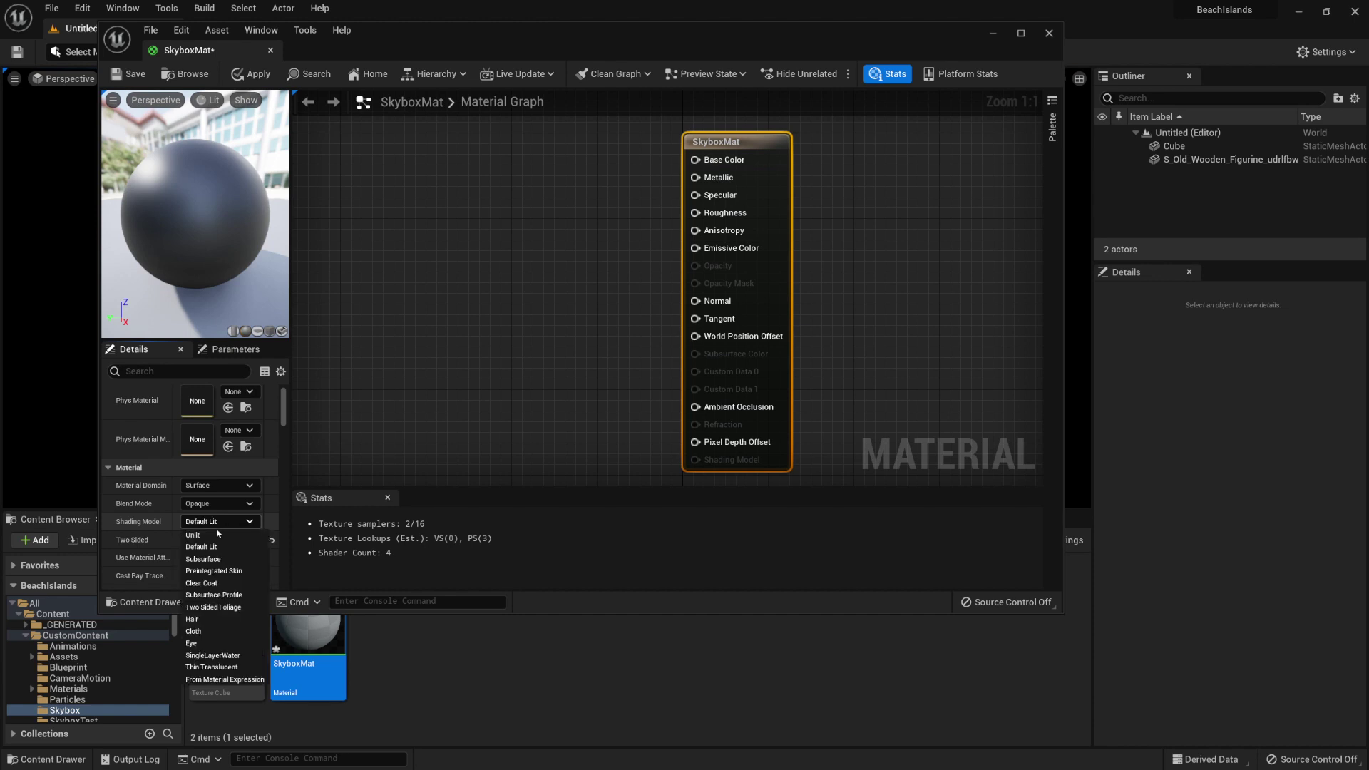
{"action": "left_click", "coordinate": [219, 535]}
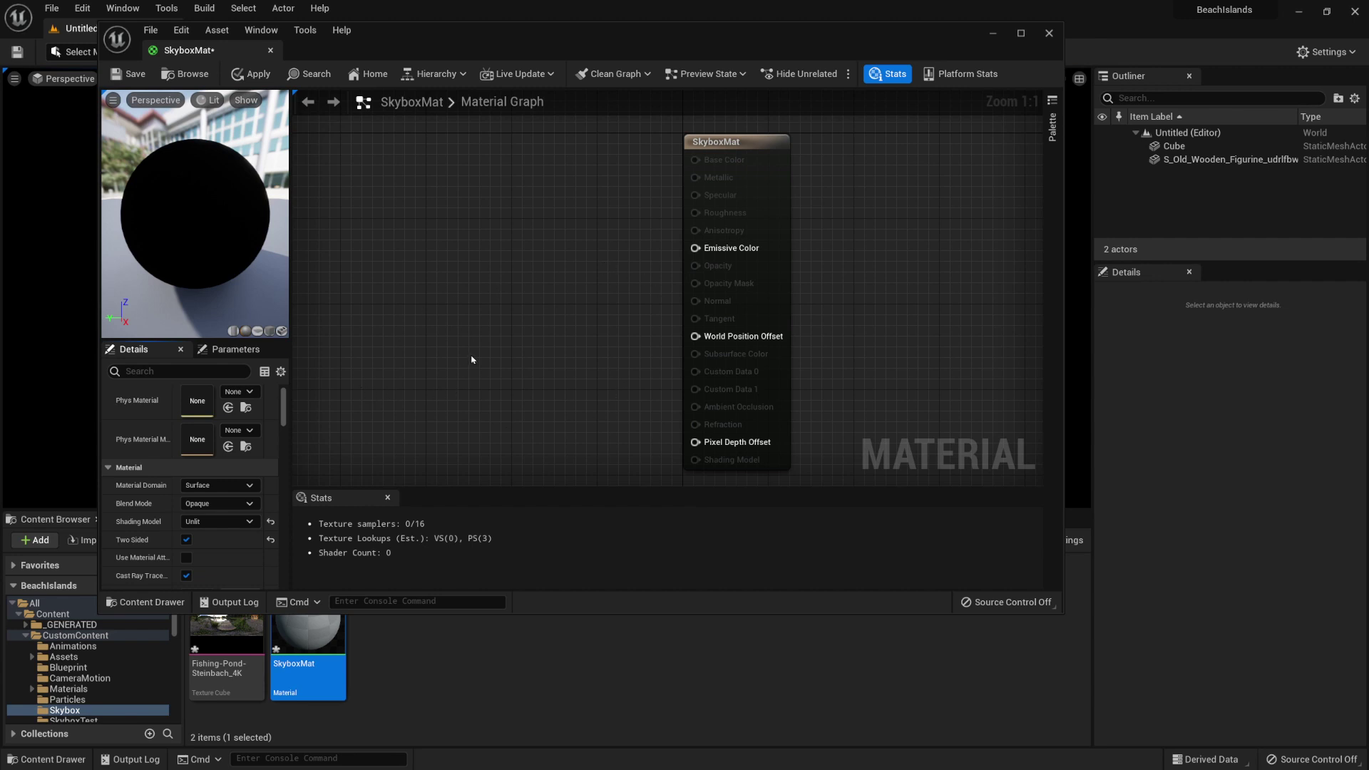
Filter the material properties by 'sky', tick Is Sky, then clear the filter.
{"action": "left_click", "coordinate": [200, 371]}
{"action": "type", "text": "sky"}
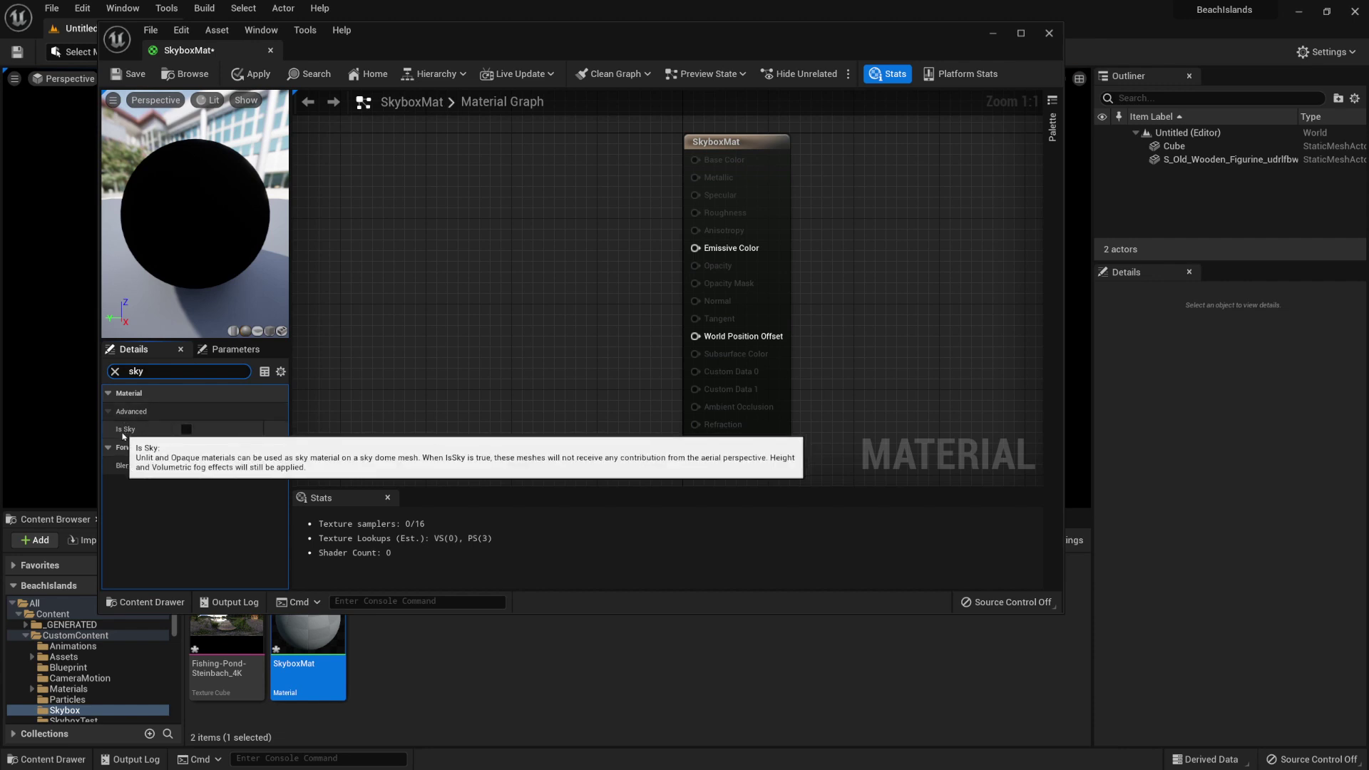
{"action": "left_click", "coordinate": [187, 431]}
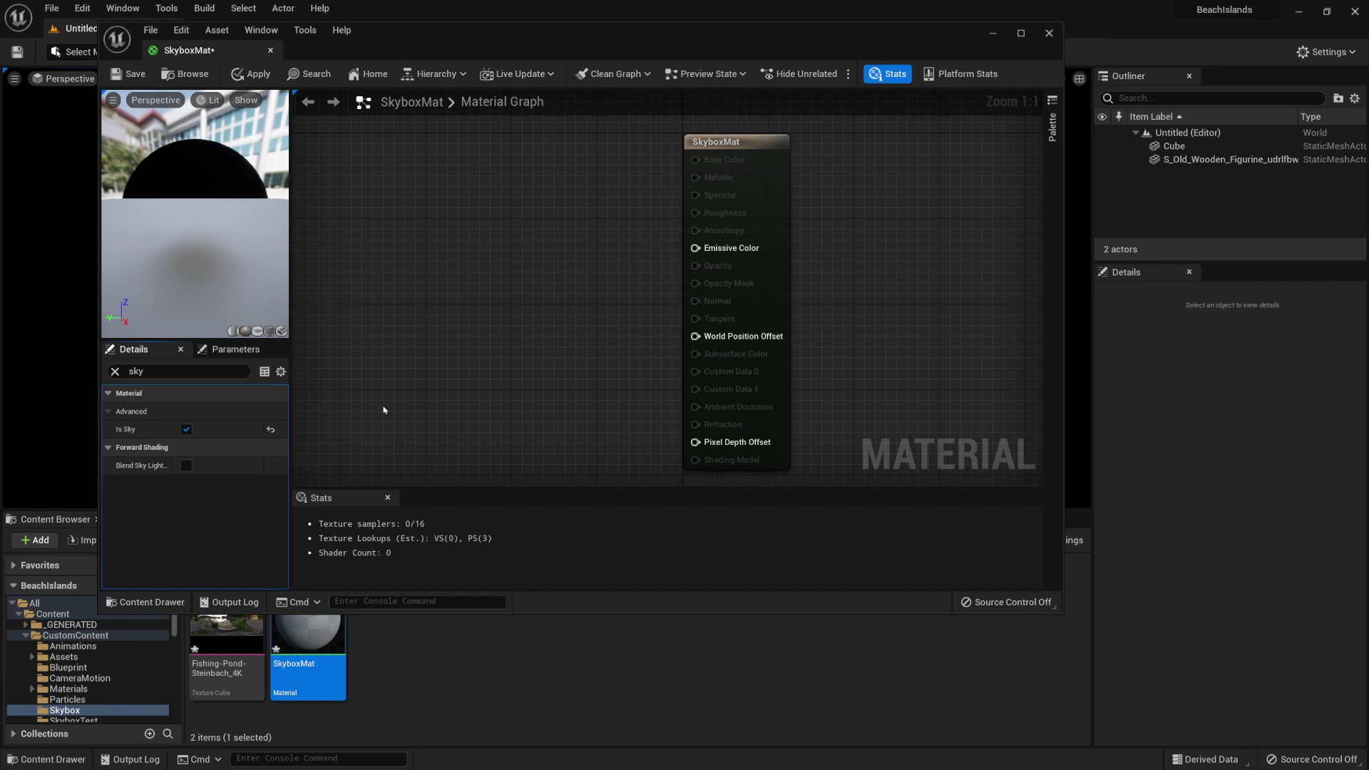
{"action": "left_click", "coordinate": [115, 372]}
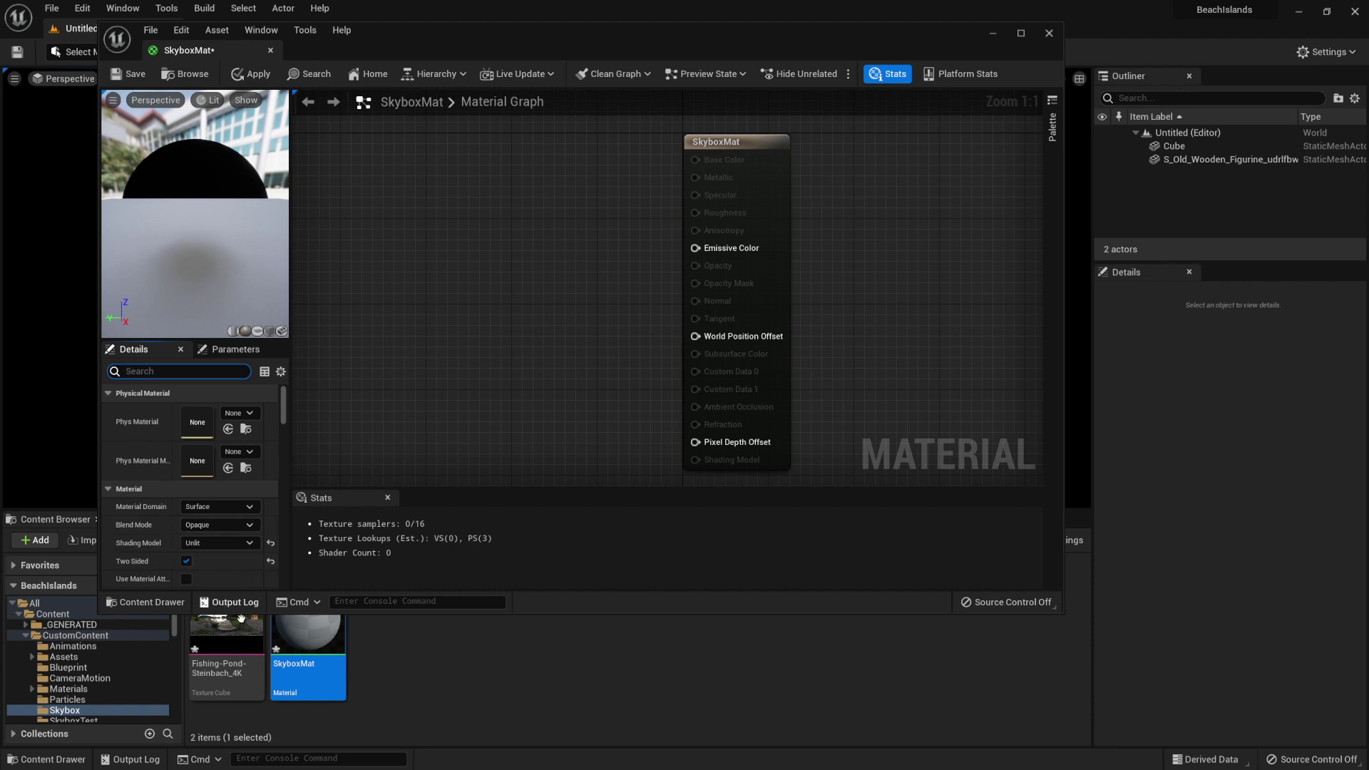
Add the Fishing-Pond-Steinbach_4K texture sample and wire its RGB into Emissive Color.
{"action": "left_click_drag", "start_coordinate": [226, 660], "coordinate": [536, 239]}
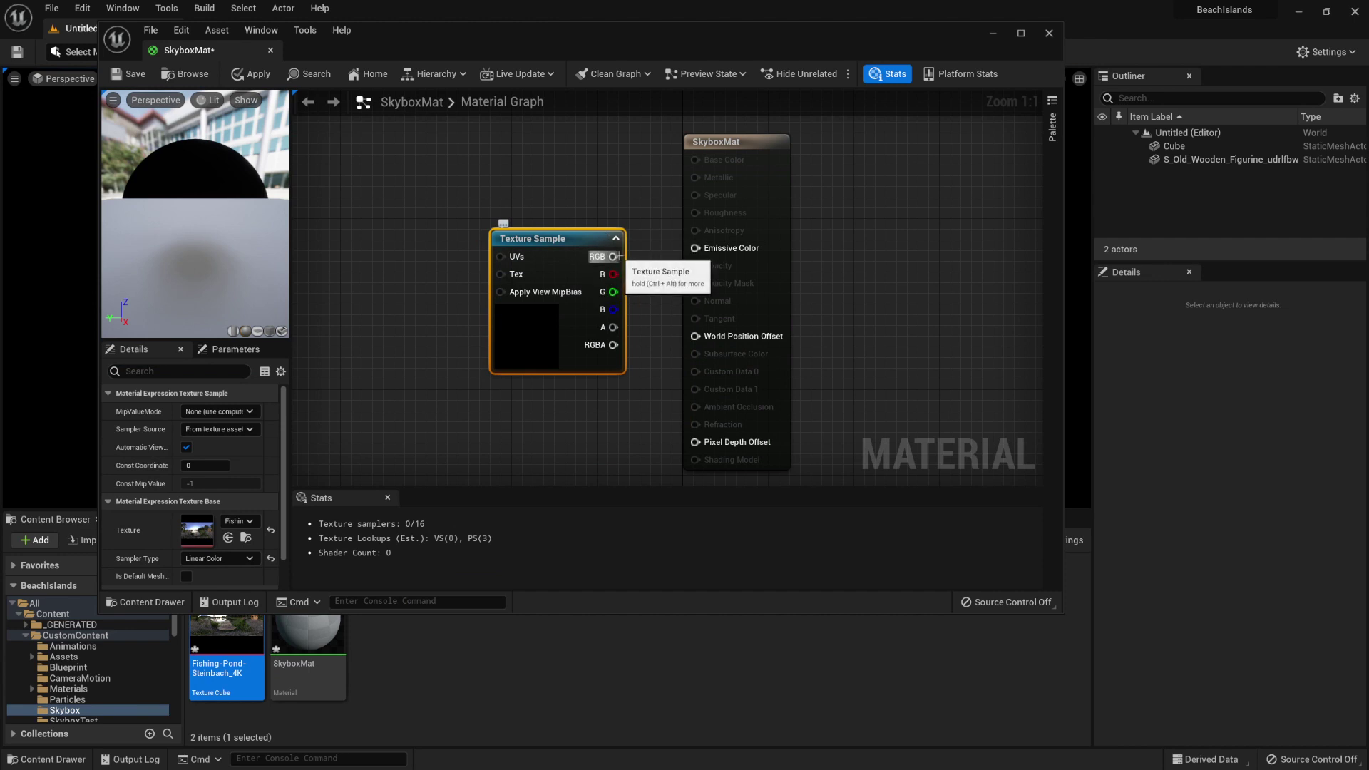
{"action": "left_click_drag", "start_coordinate": [617, 256], "coordinate": [696, 247]}
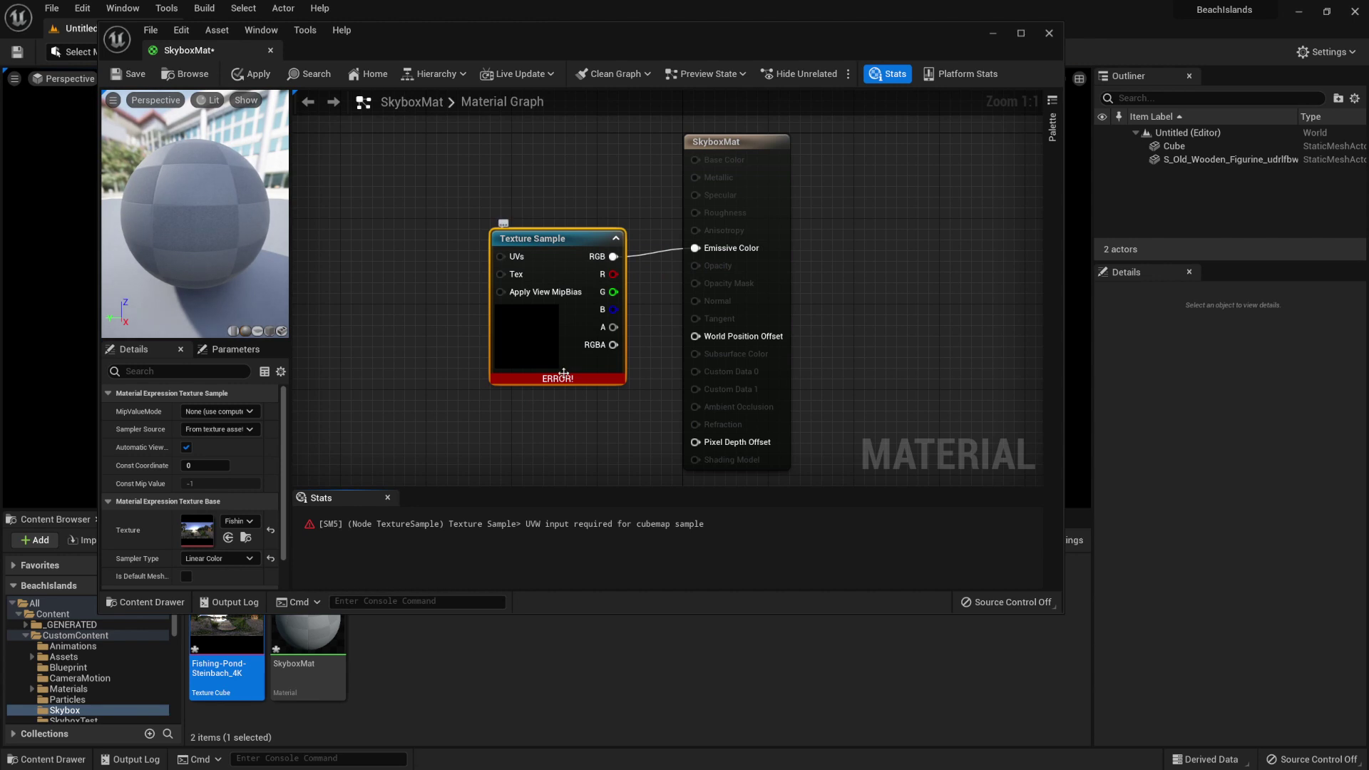
{"action": "right_click_drag", "start_coordinate": [598, 234], "coordinate": [720, 221]}
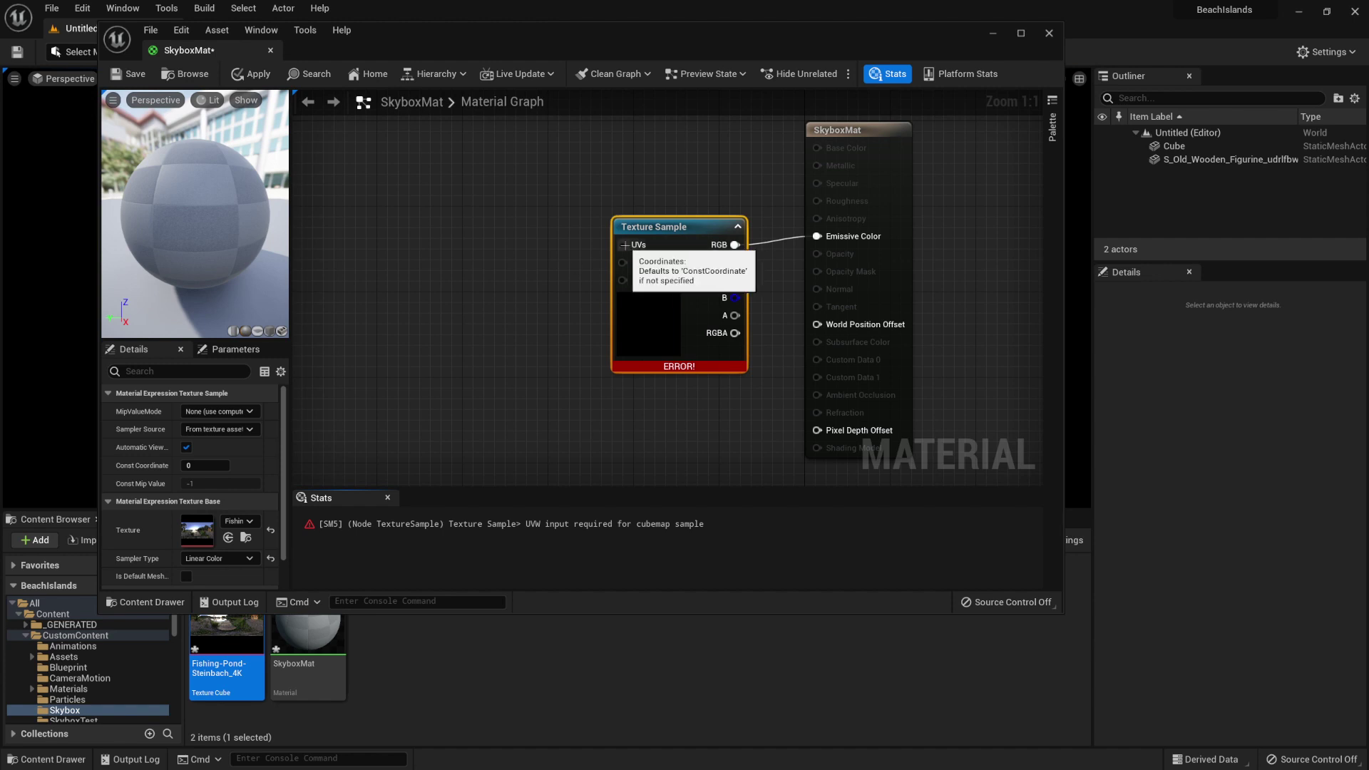
Add an Absolute World Position node left of the texture sample to drive its UVs.
{"action": "right_click", "coordinate": [448, 314]}
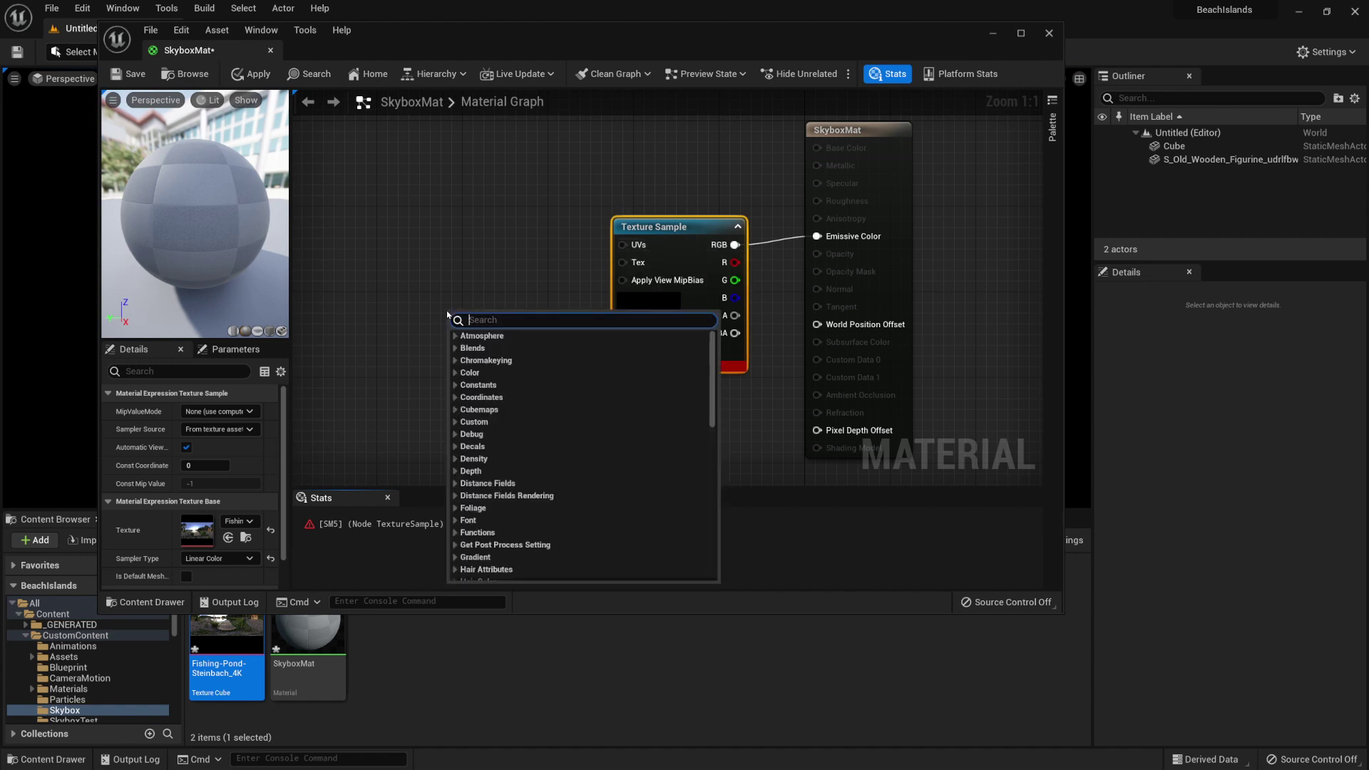
{"action": "type", "text": "world"}
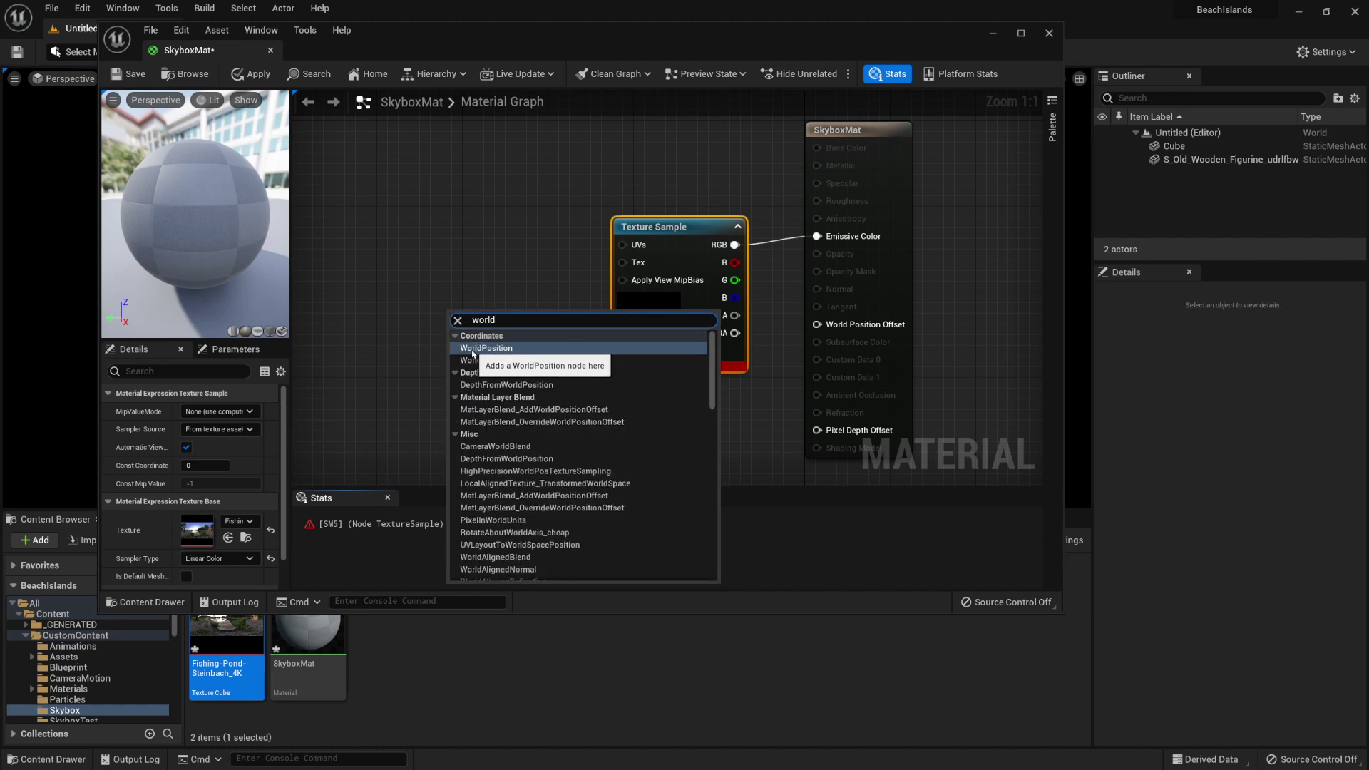
{"action": "left_click", "coordinate": [473, 349]}
{"action": "left_click_drag", "start_coordinate": [572, 336], "coordinate": [626, 246]}
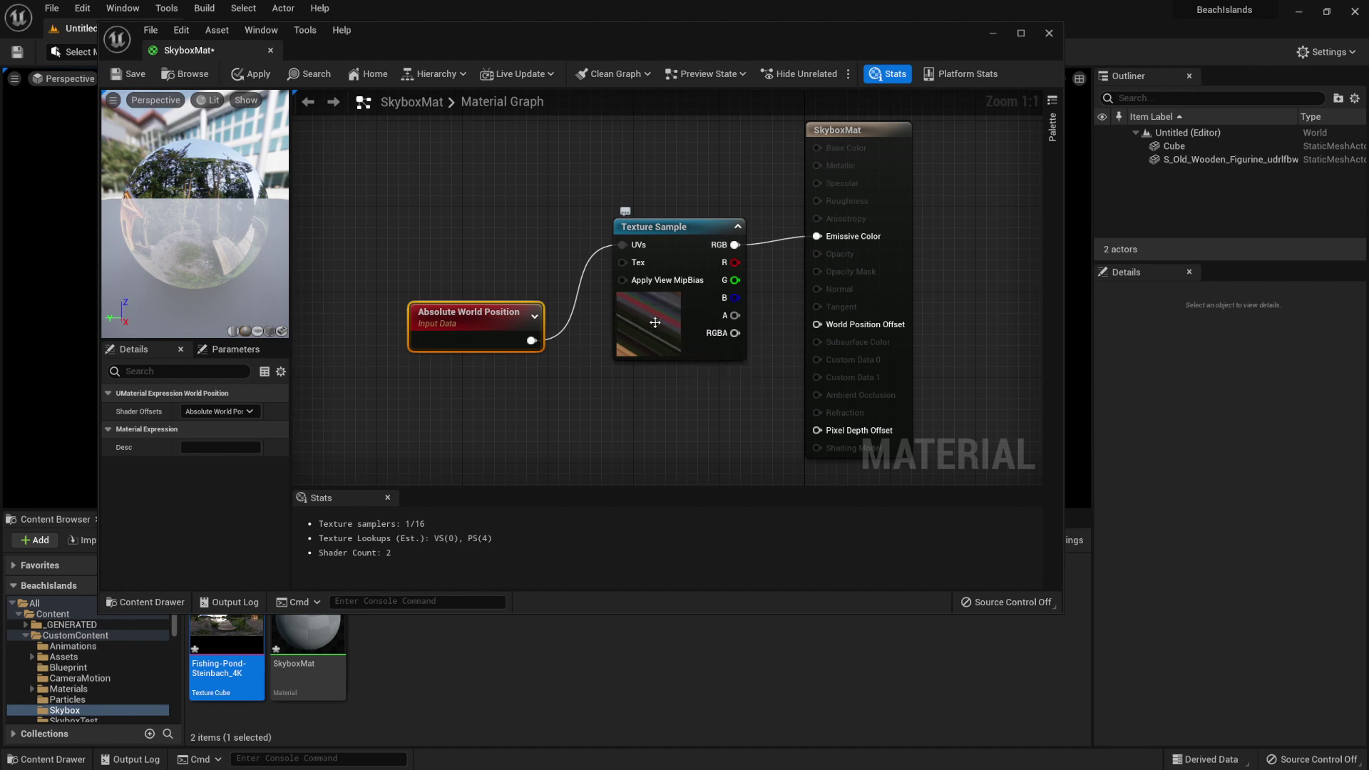
Convert the cubemap texture sample into a parameter named TextureSkybox.
{"action": "right_click", "coordinate": [677, 229]}
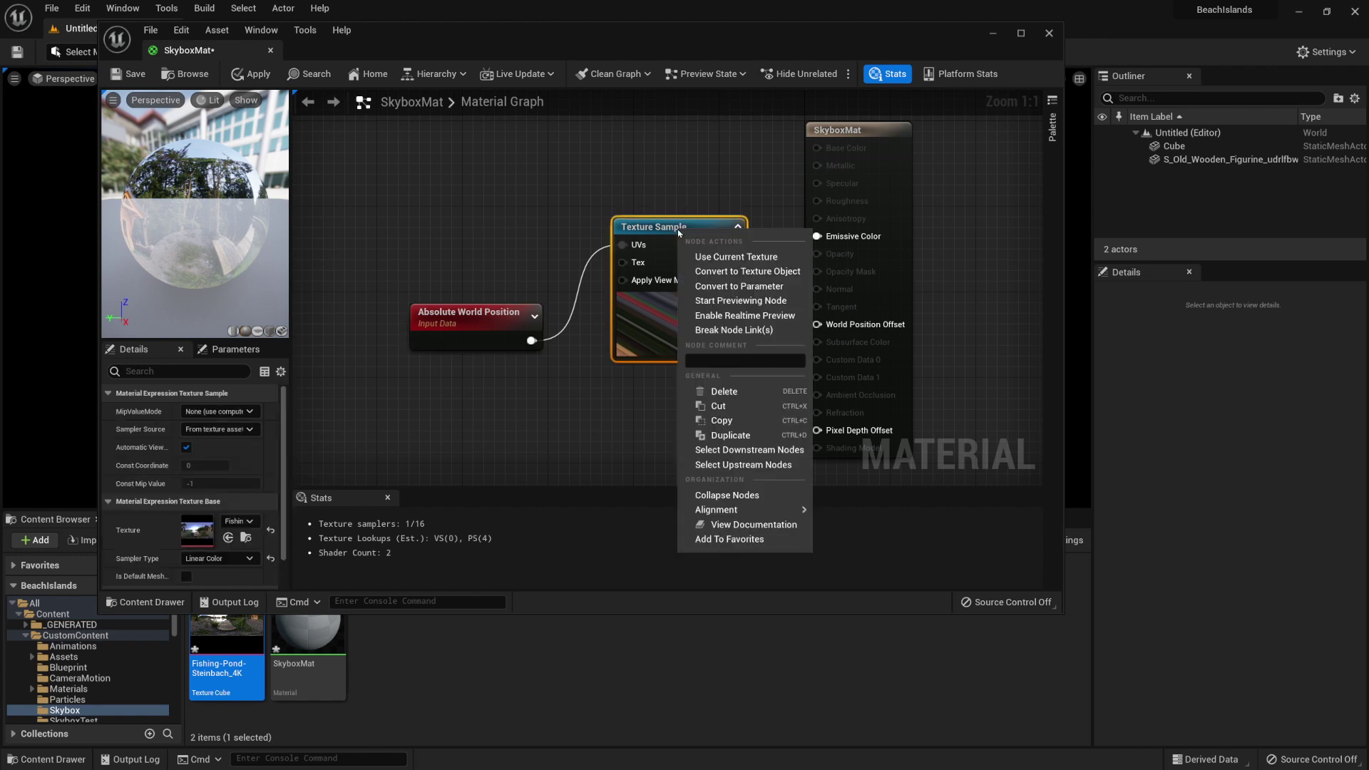
{"action": "left_click", "coordinate": [715, 287]}
{"action": "type", "text": "TextureSkybox"}
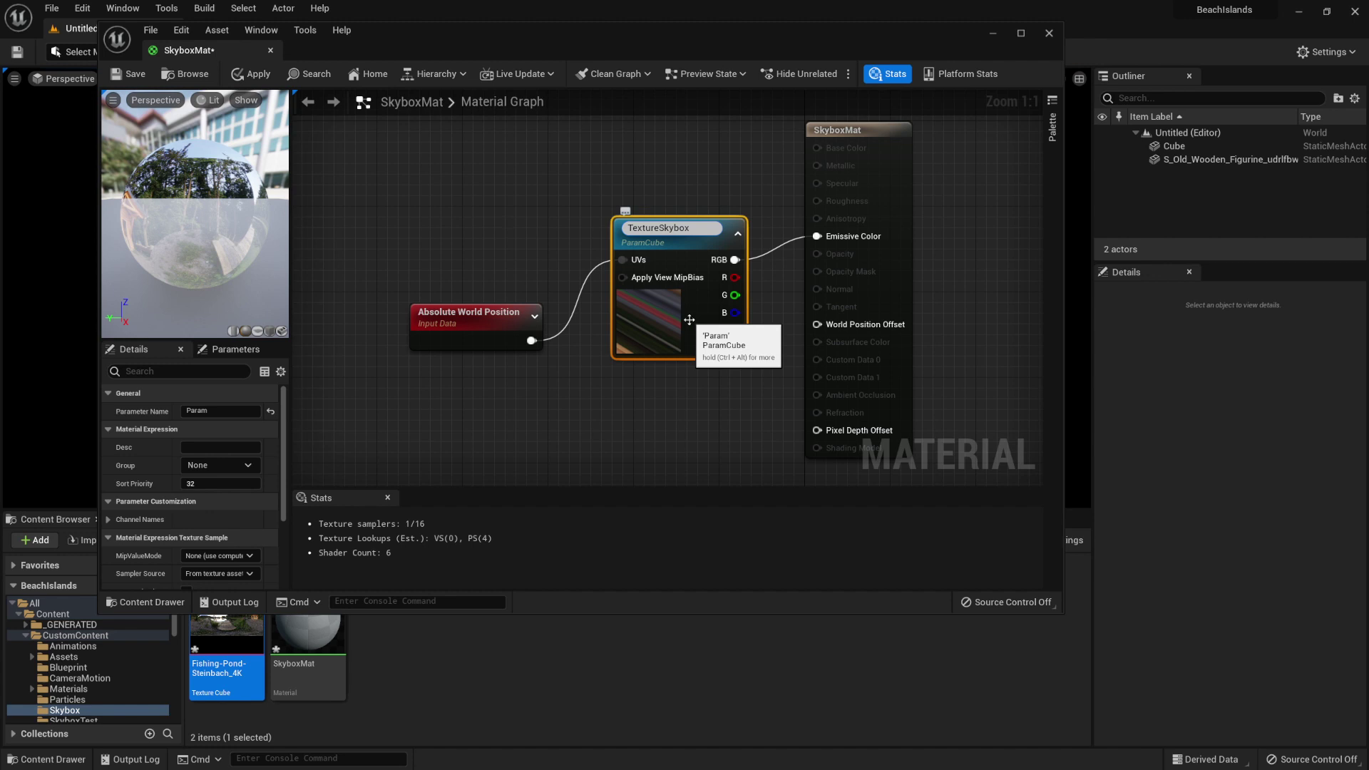
{"action": "key", "text": "Return"}
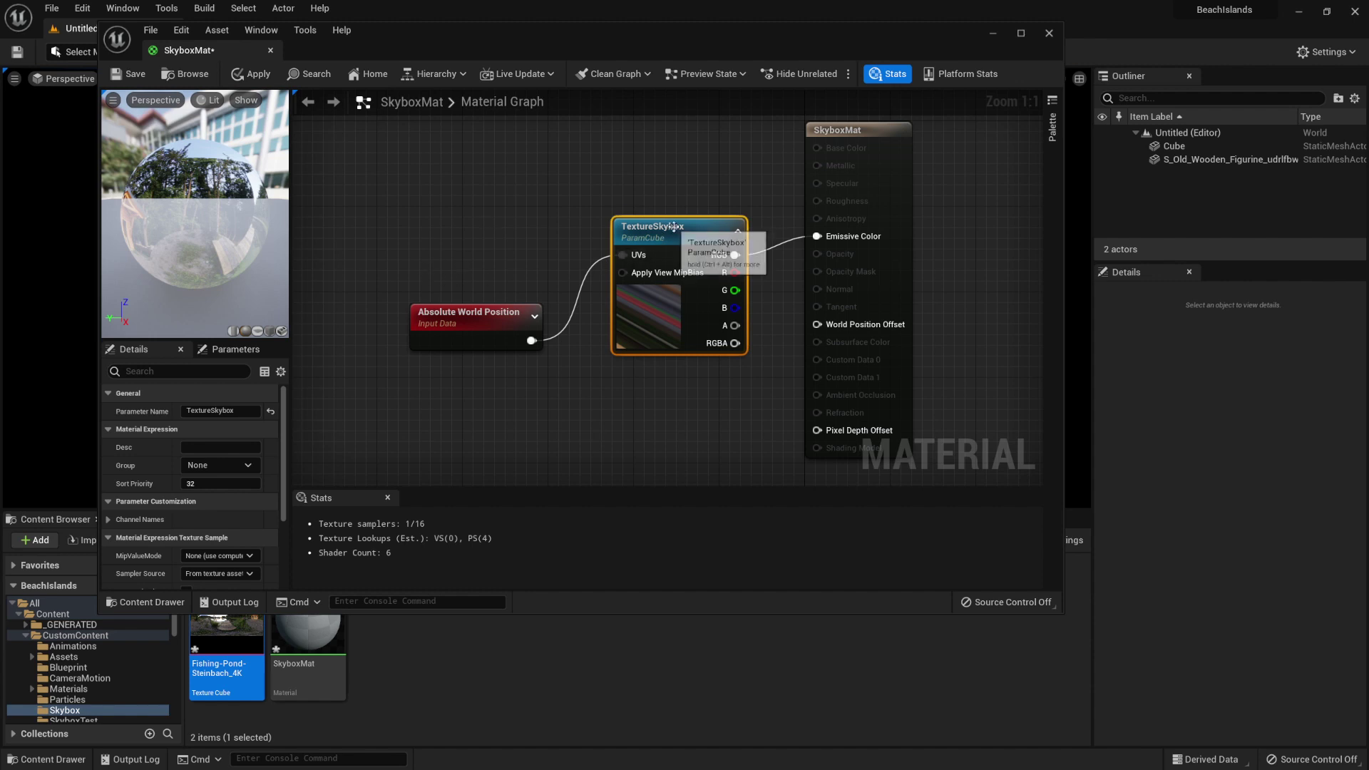
Move the TextureSkybox and world position nodes further left together.
{"action": "left_click", "coordinate": [468, 314], "text": "ctrl"}
{"action": "left_click_drag", "start_coordinate": [638, 227], "coordinate": [489, 227]}
{"action": "right_click_drag", "start_coordinate": [489, 227], "coordinate": [627, 194]}
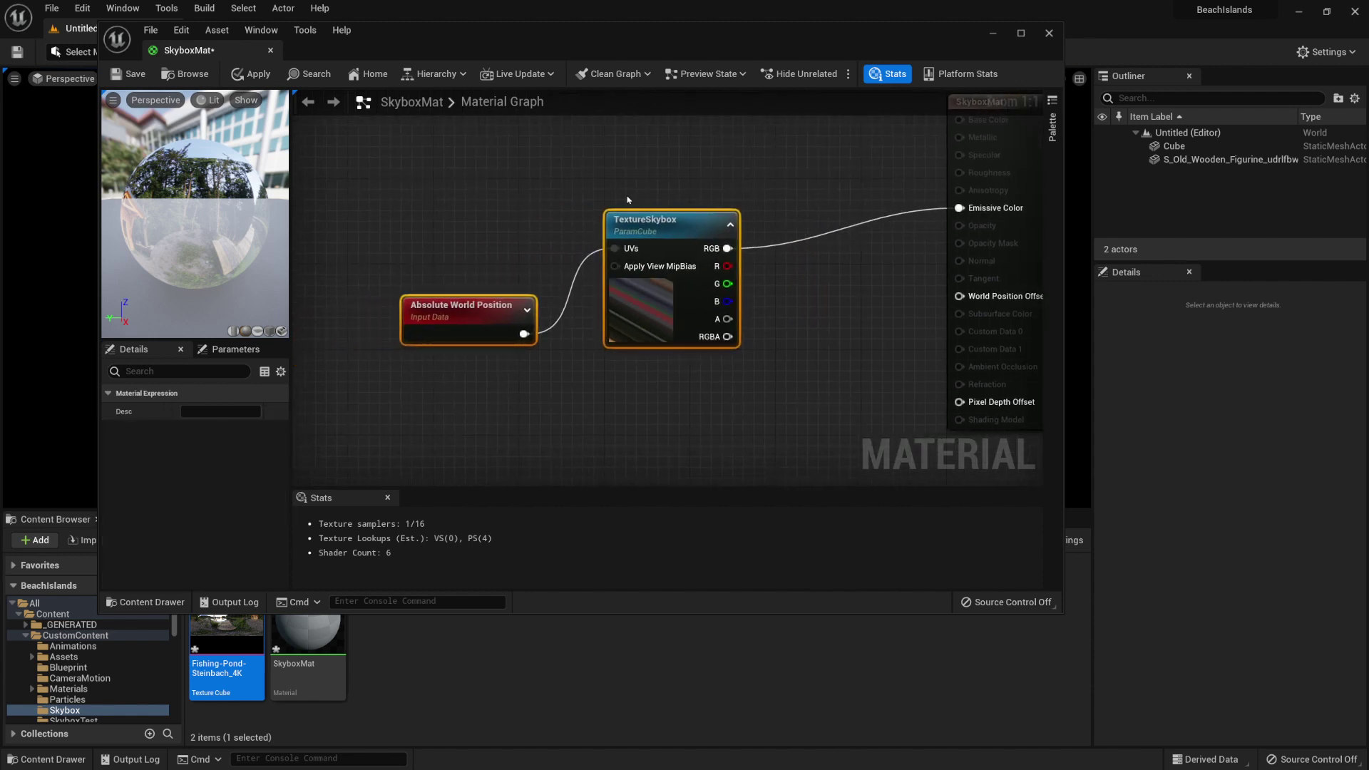
{"action": "scroll", "coordinate": [623, 196], "scroll_direction": "down", "scroll_amount": 1}
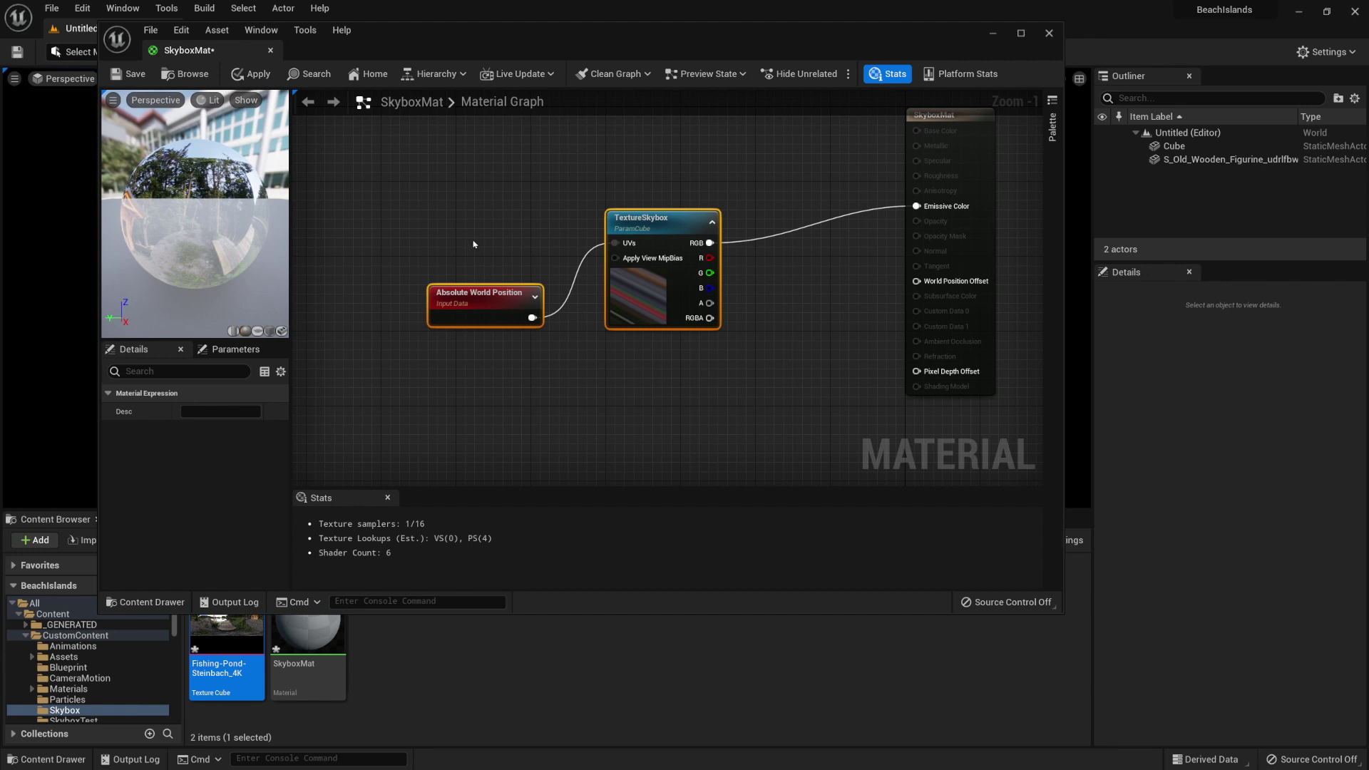
{"action": "right_click_drag", "start_coordinate": [493, 284], "coordinate": [603, 332]}
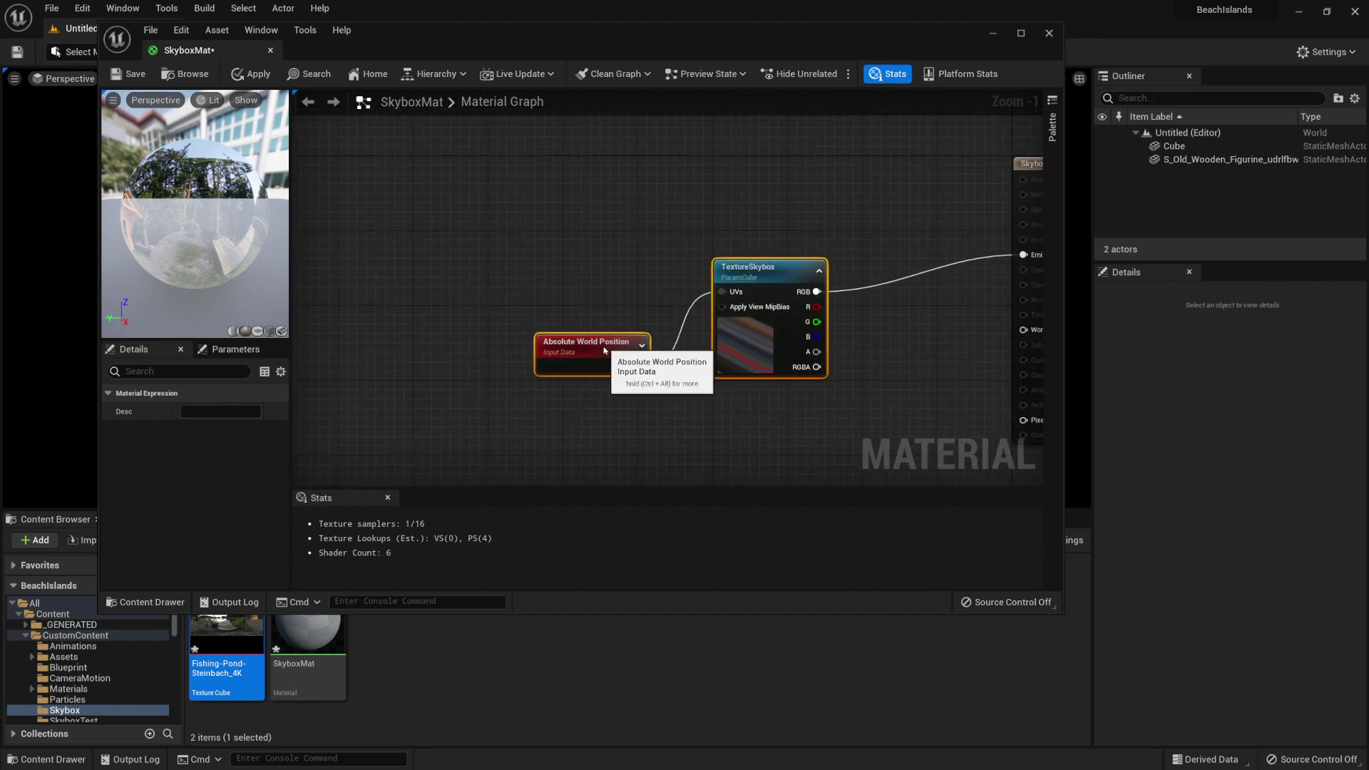
{"action": "left_click_drag", "start_coordinate": [604, 332], "coordinate": [494, 327]}
{"action": "scroll", "coordinate": [485, 274], "scroll_direction": "down", "scroll_amount": 1}
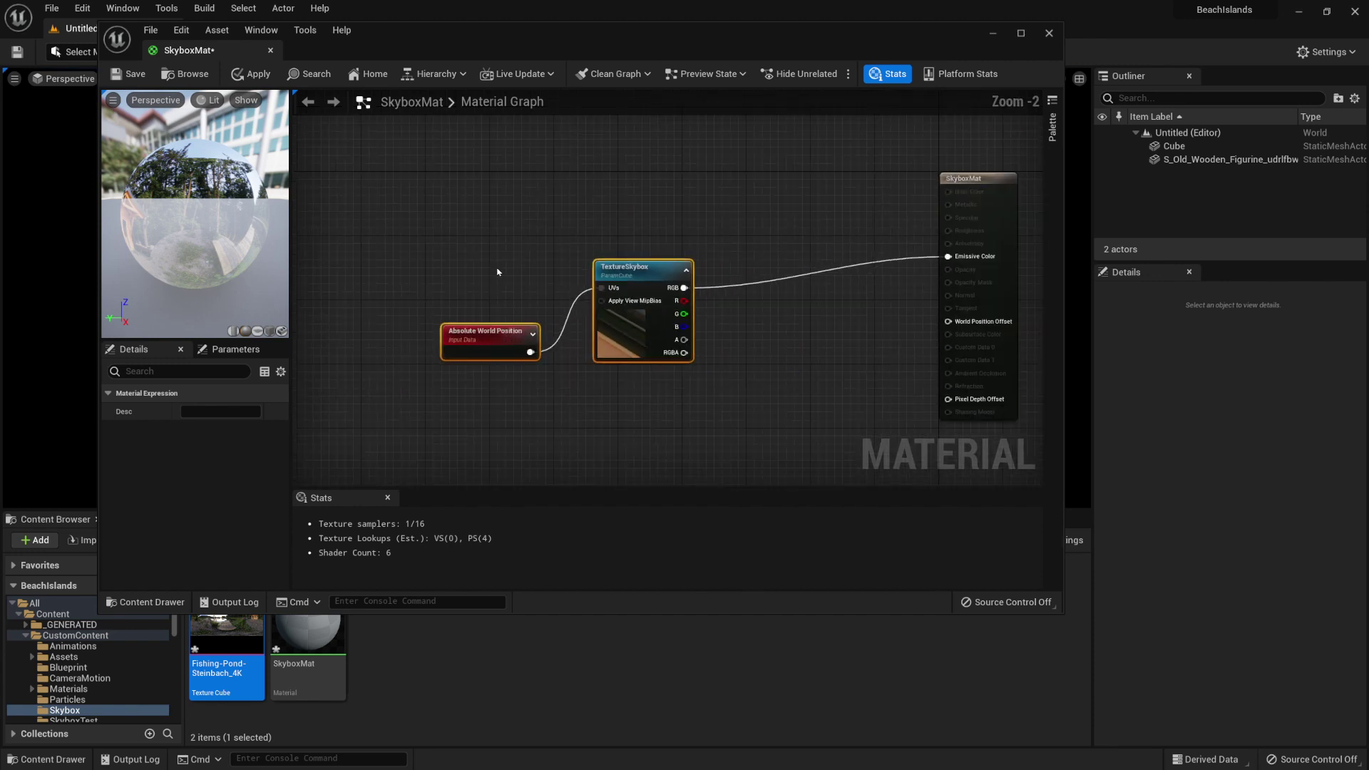
Add a RotateAboutAxis node to the material graph.
{"action": "right_click", "coordinate": [408, 223]}
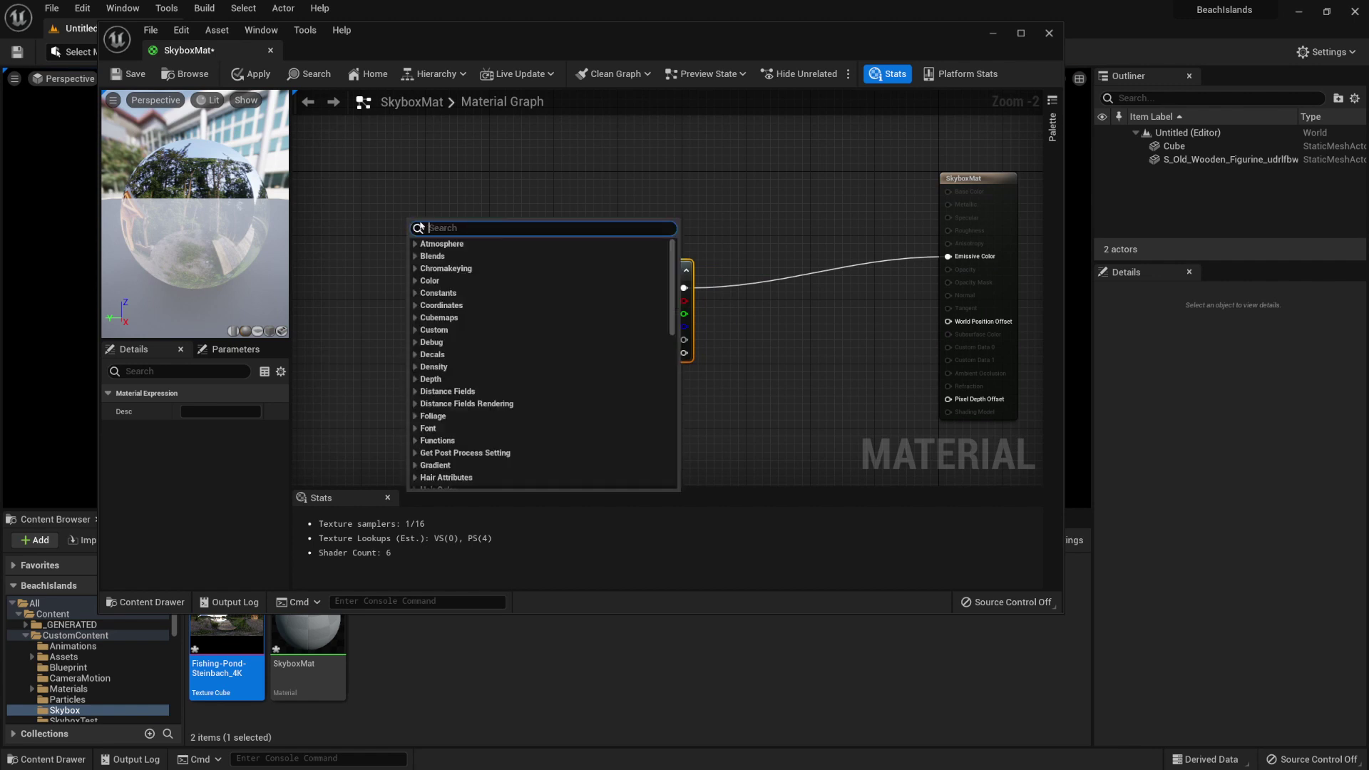
{"action": "type", "text": "rotat"}
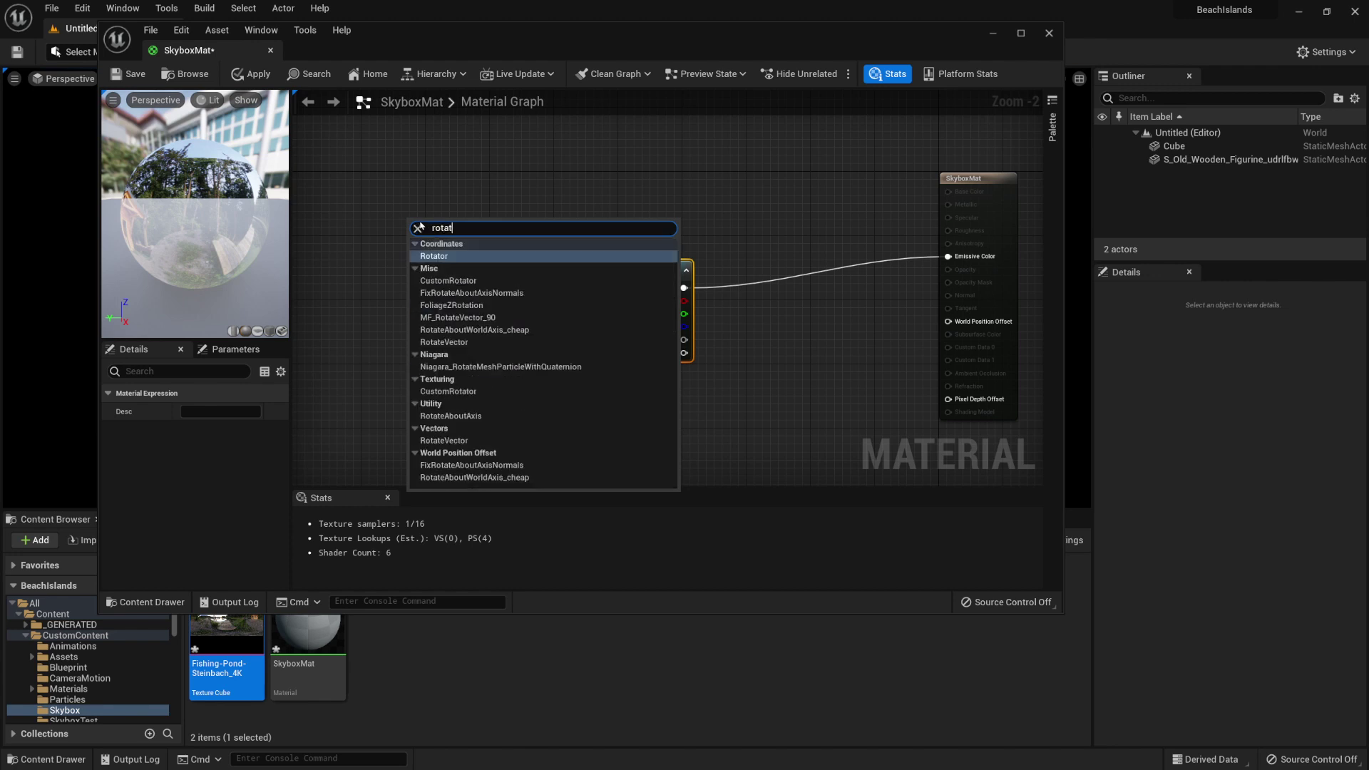
{"action": "type", "text": "e"}
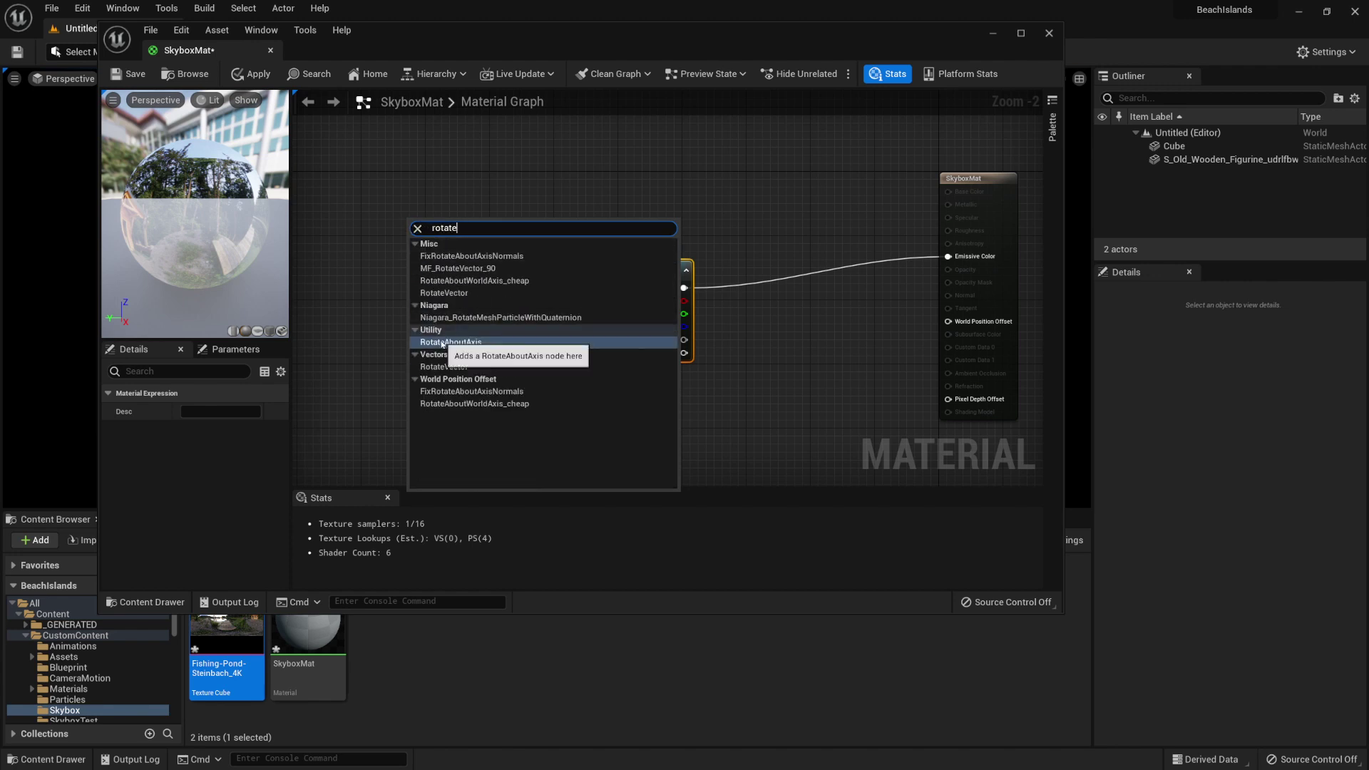
{"action": "left_click", "coordinate": [446, 342]}
{"action": "left_click_drag", "start_coordinate": [443, 223], "coordinate": [470, 225]}
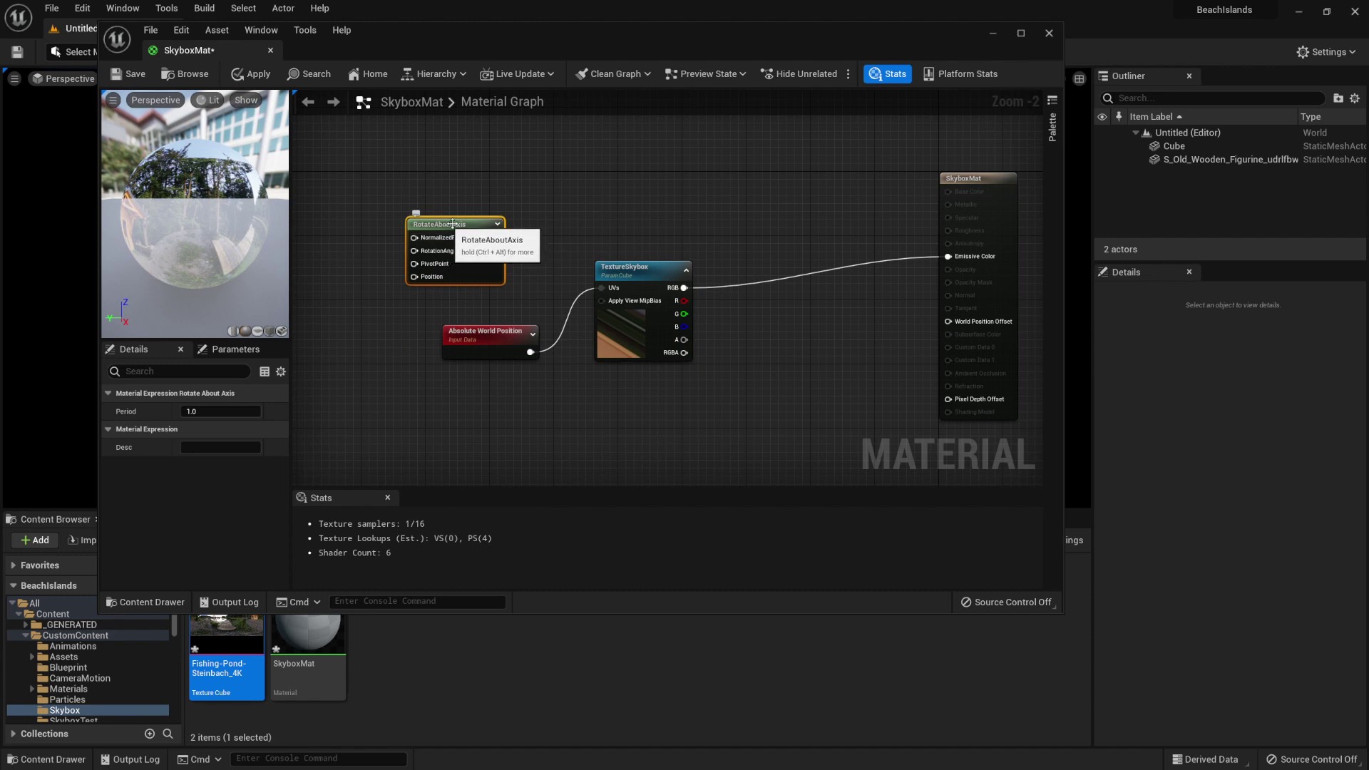
{"action": "right_click_drag", "start_coordinate": [391, 287], "coordinate": [491, 262]}
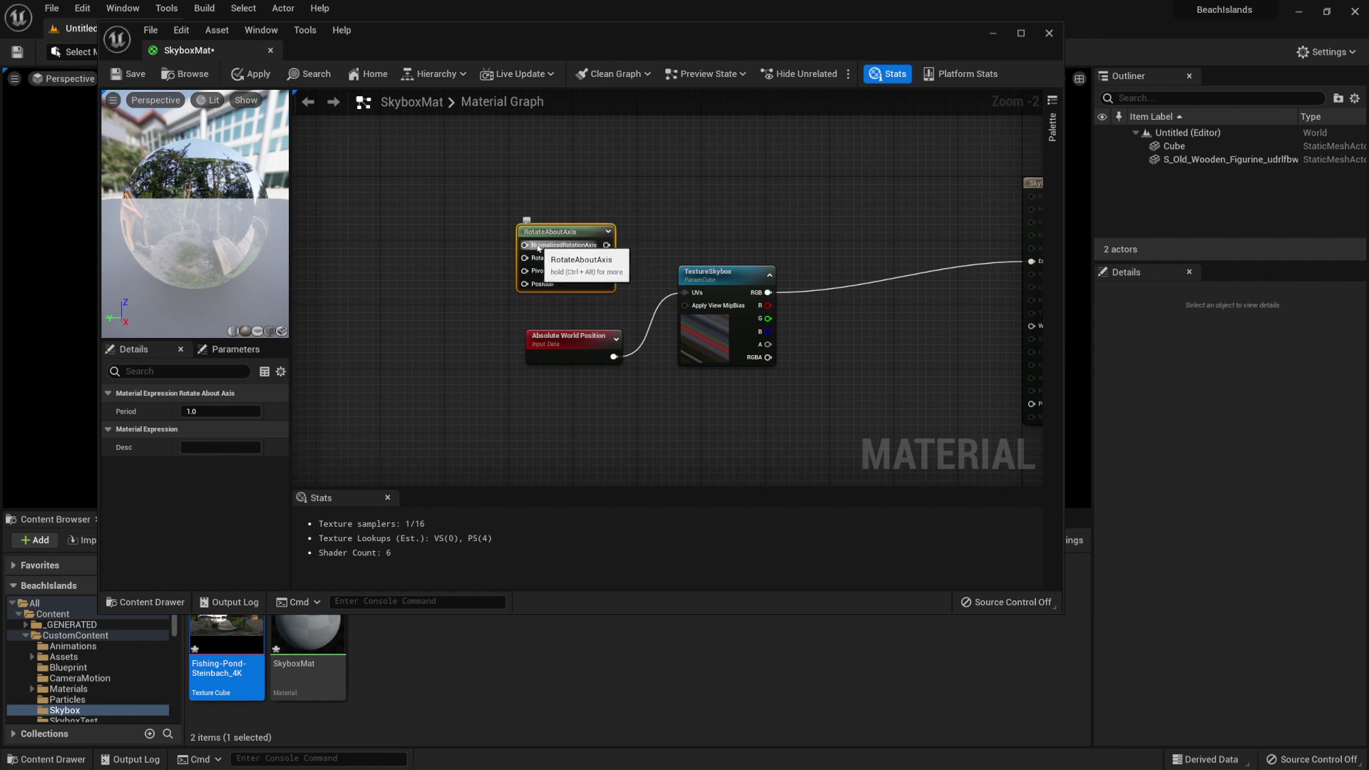
{"action": "left_click", "coordinate": [438, 262]}
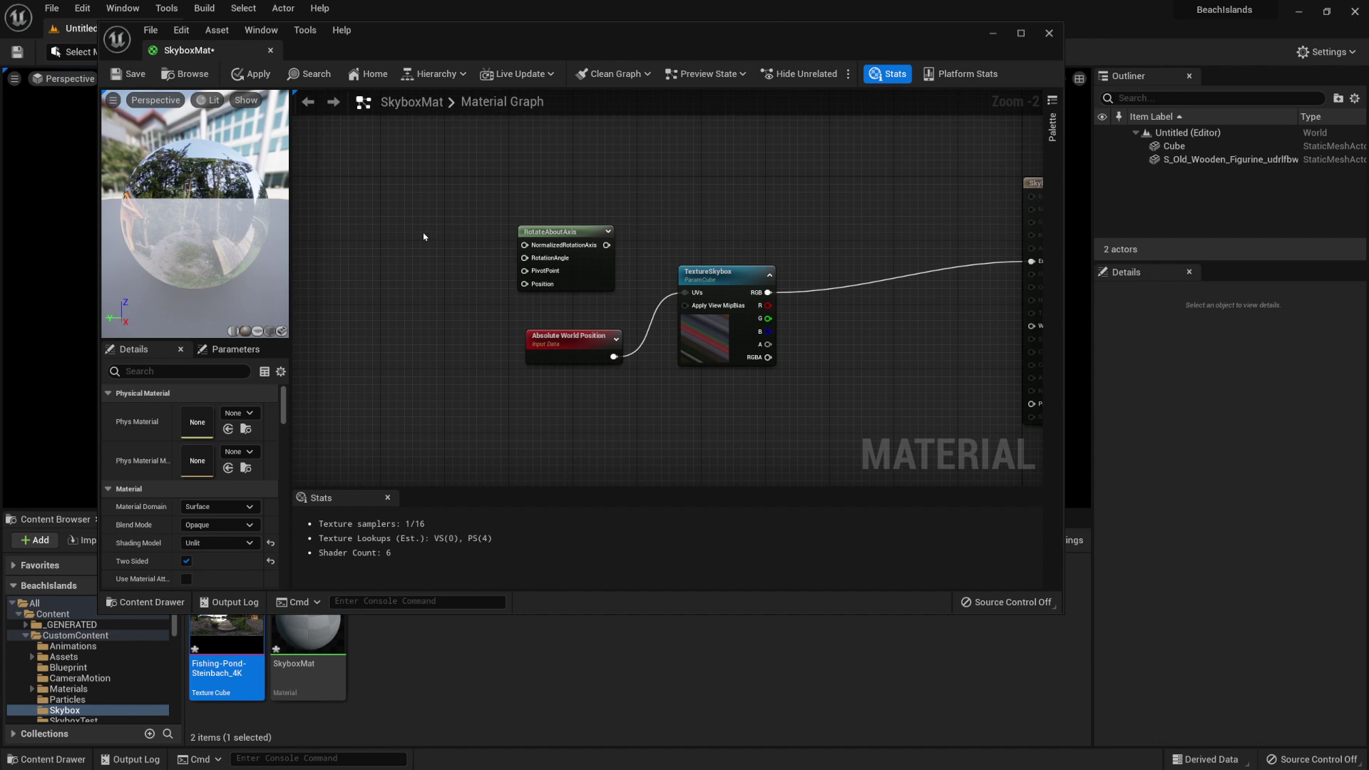
Add a Constant3Vector and set it to pure blue (0,0,1).
{"action": "left_click", "coordinate": [424, 236]}
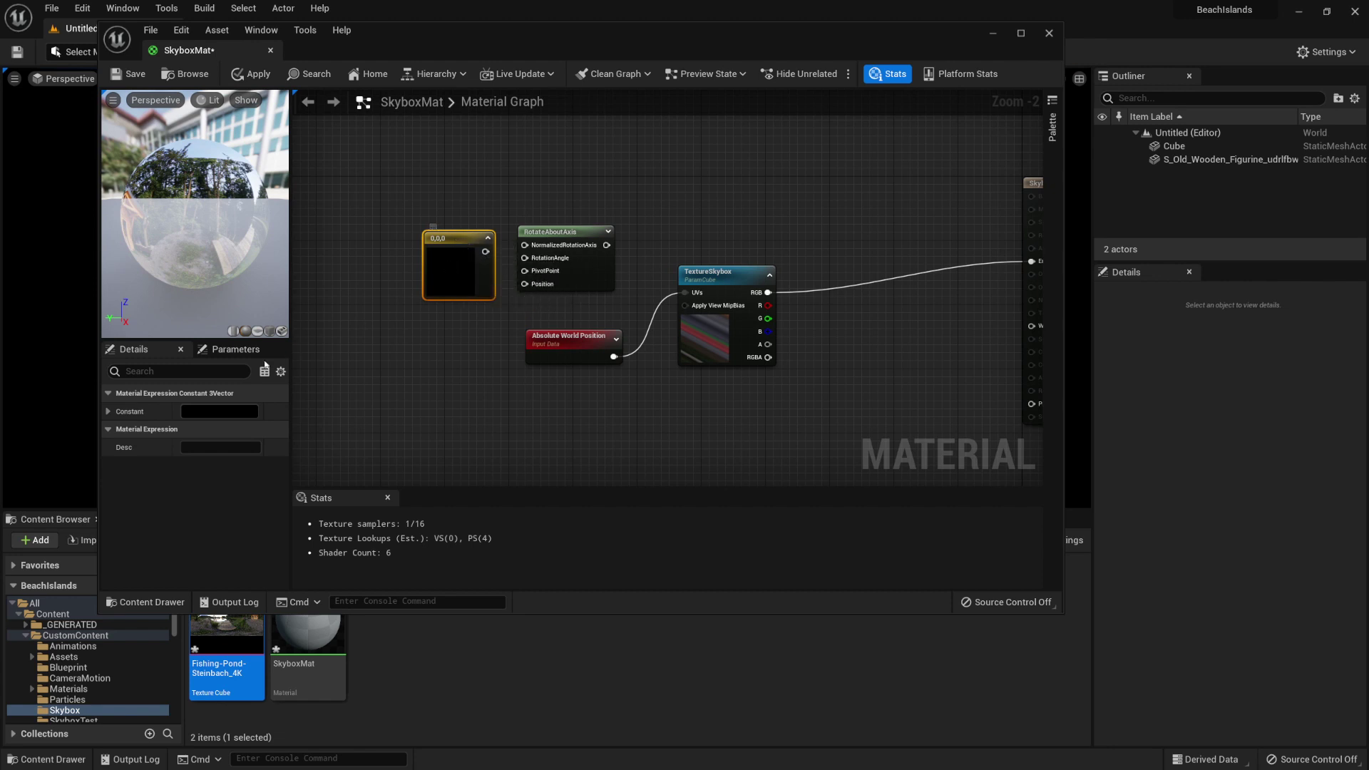
{"action": "left_click", "coordinate": [231, 414]}
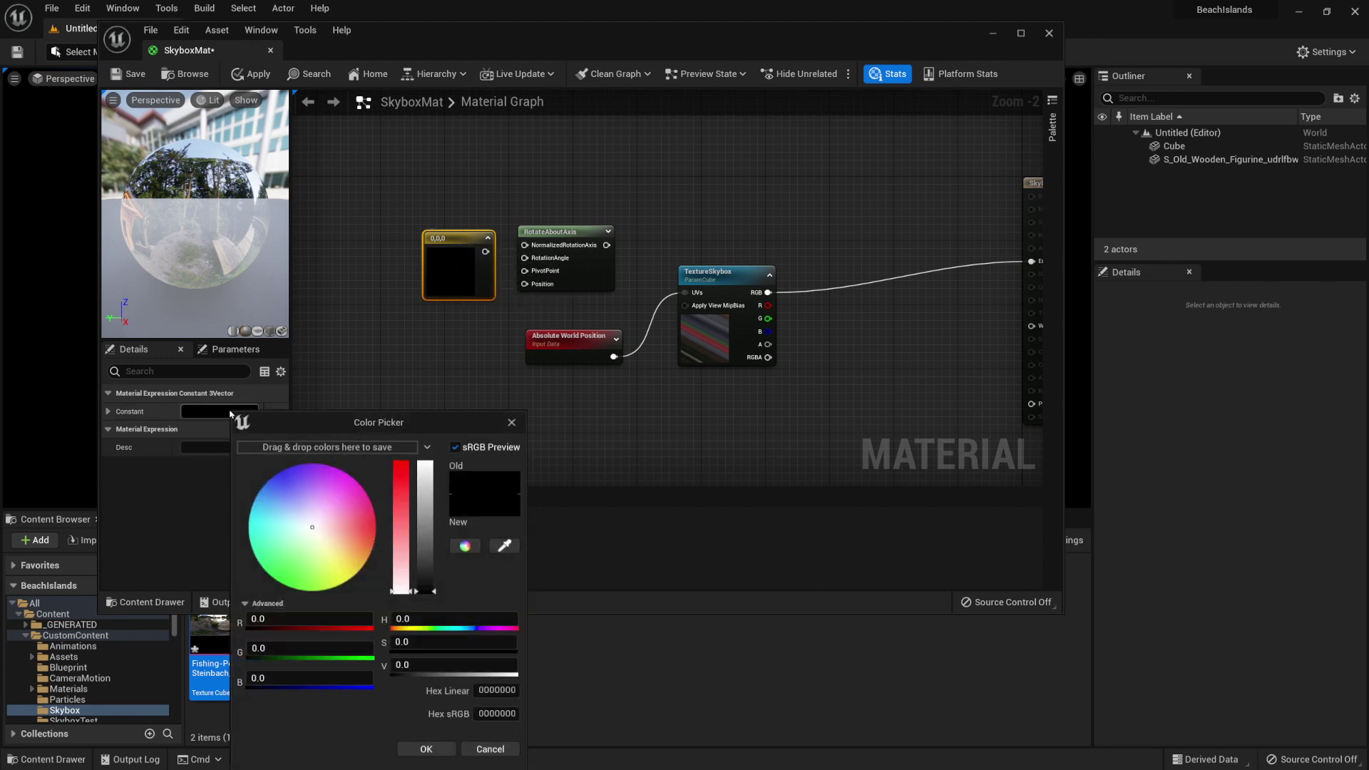
{"action": "left_click", "coordinate": [276, 678]}
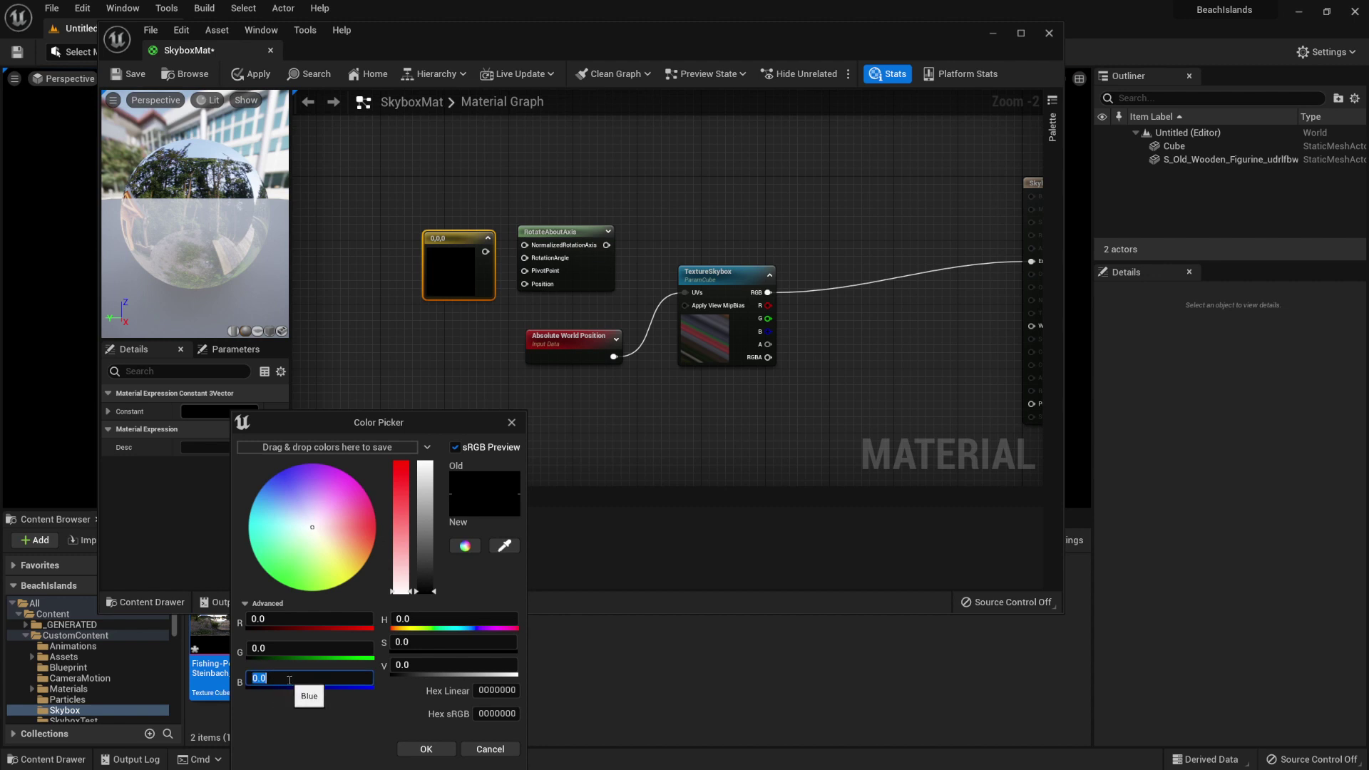
{"action": "type", "text": "1"}
{"action": "key", "text": "Return"}
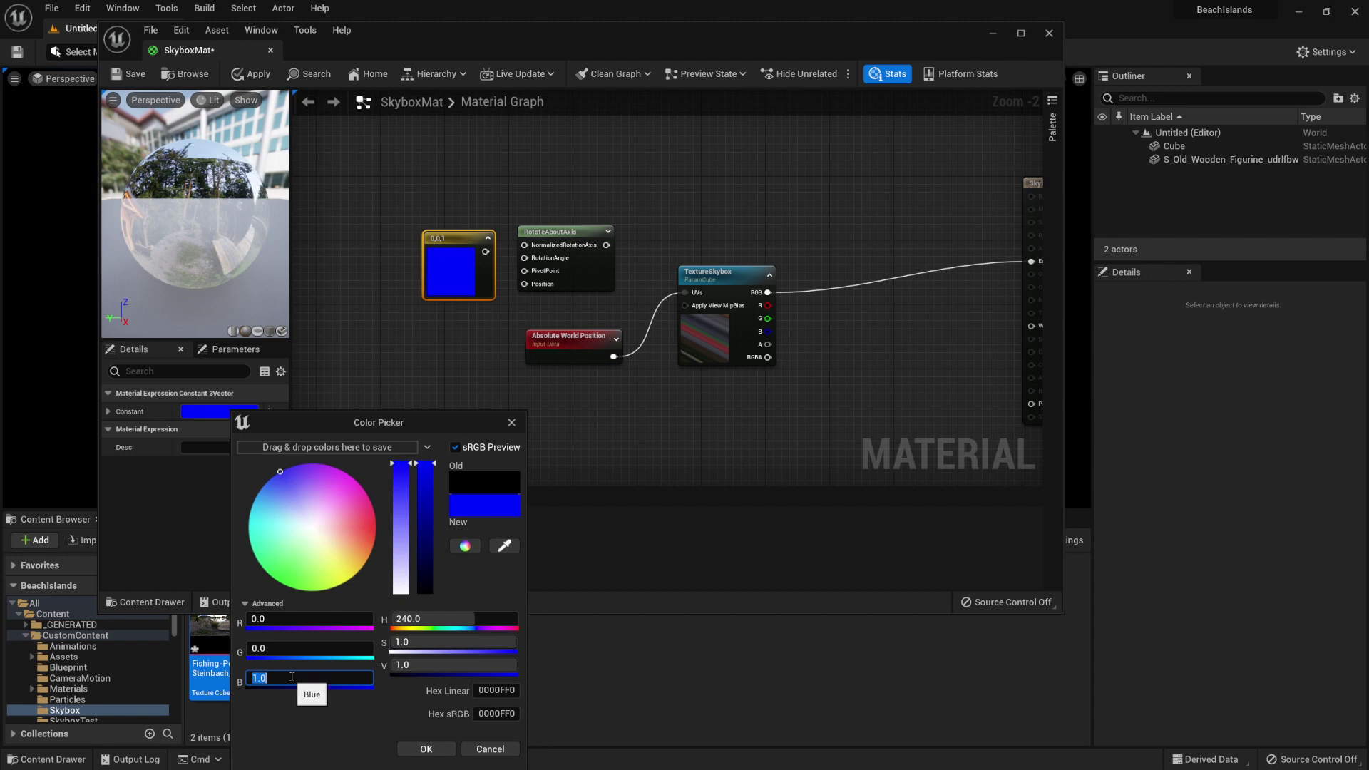